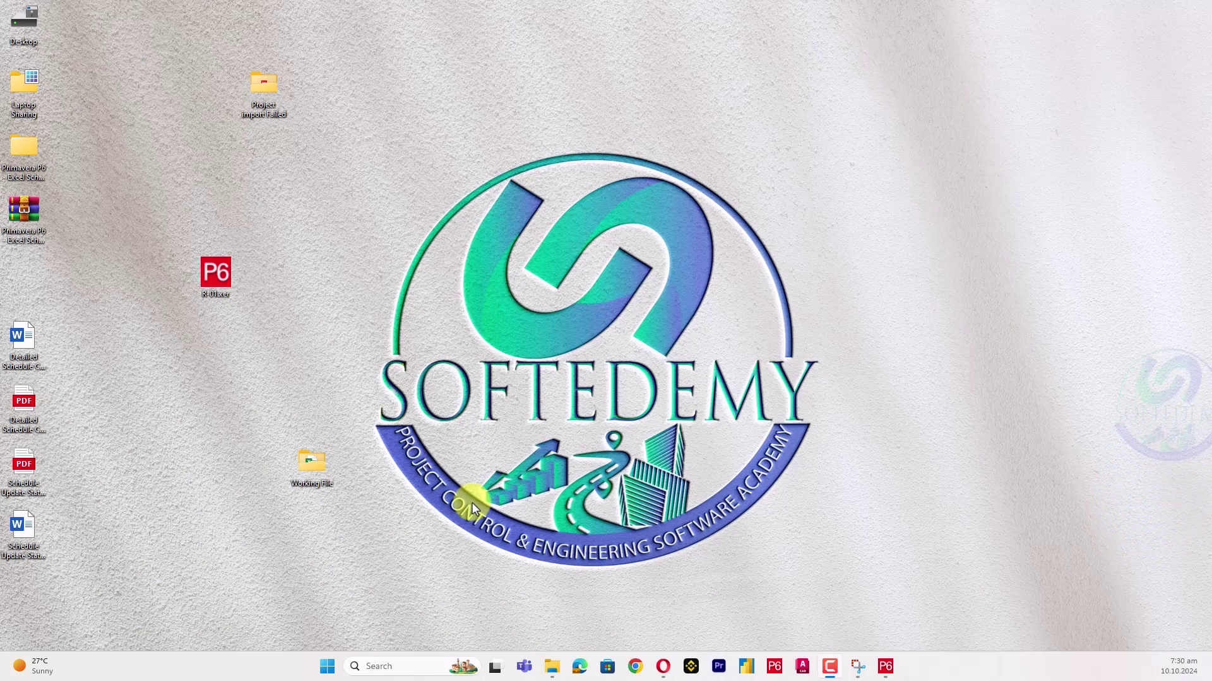
Step: Browse the Softedemy shop in the browser and its WhatsApp chat panel
left_click(663, 667)
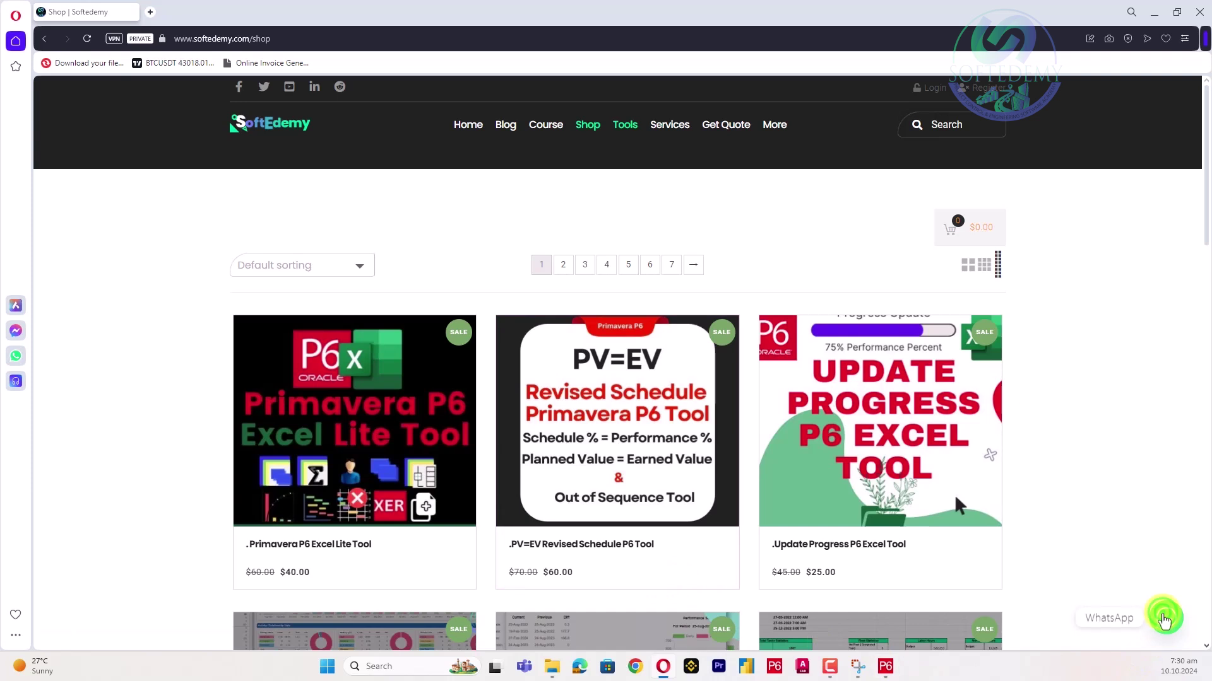
left_click(1163, 619)
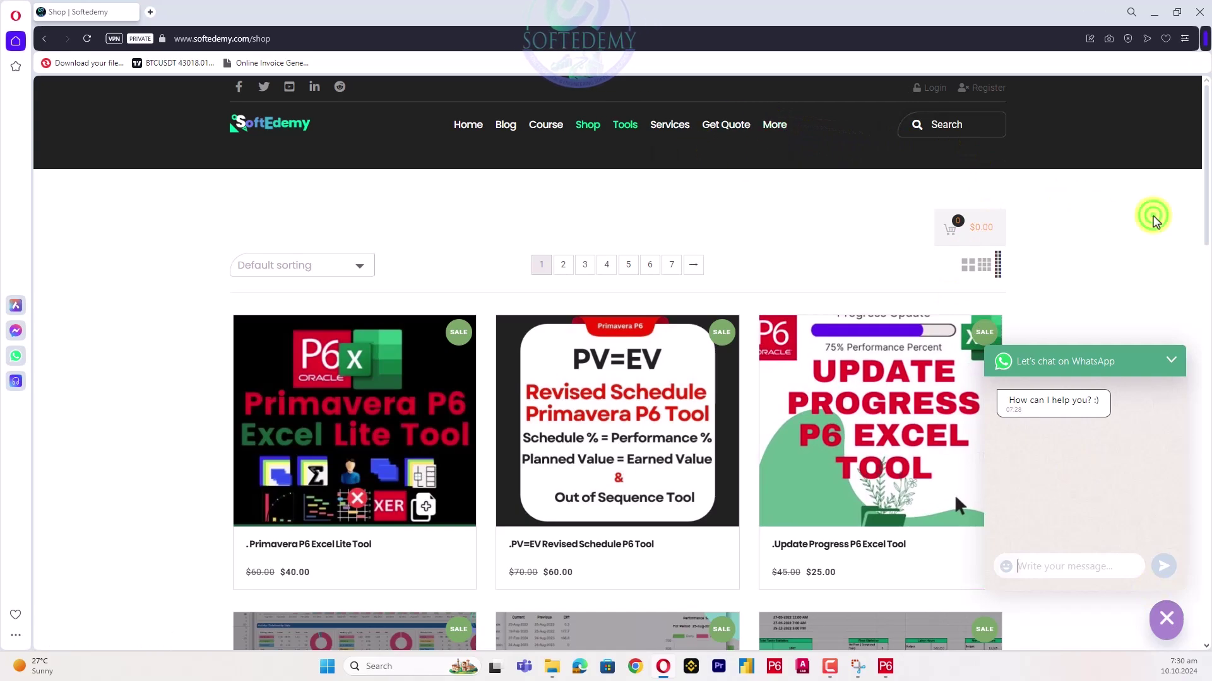
scroll(562, 243, "down", 6)
scroll(565, 251, "down", 1)
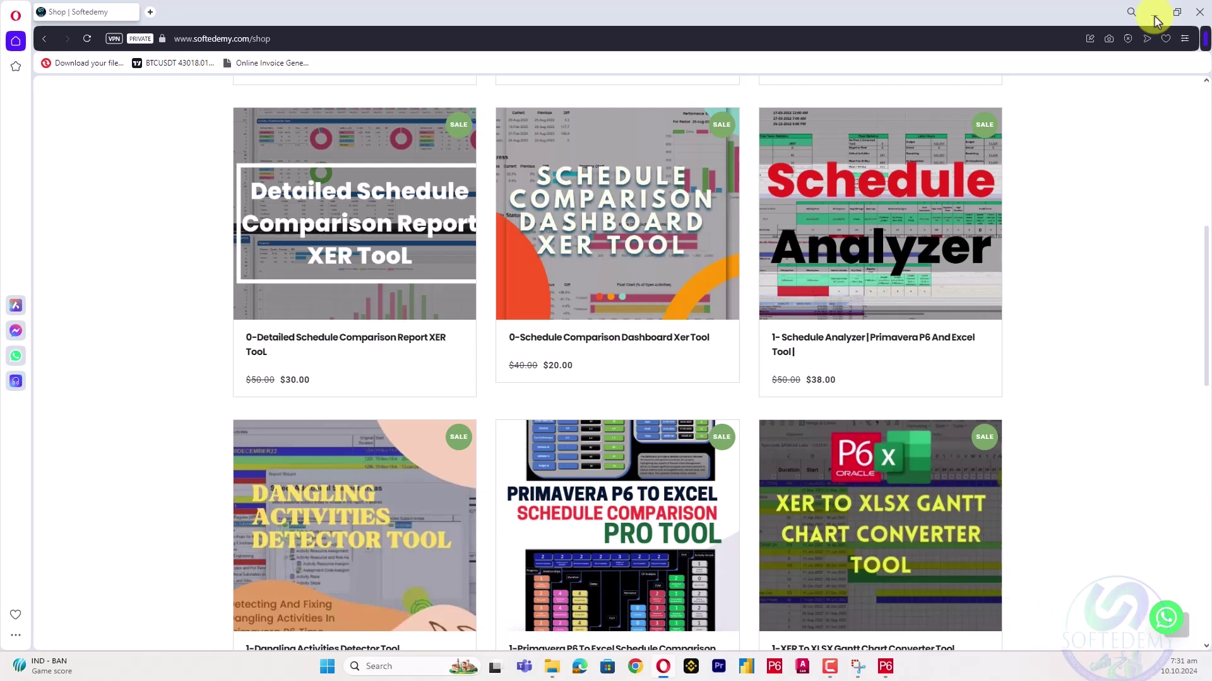
Step: Minimize the browser and restore the Primavera P6 window
left_click(1154, 12)
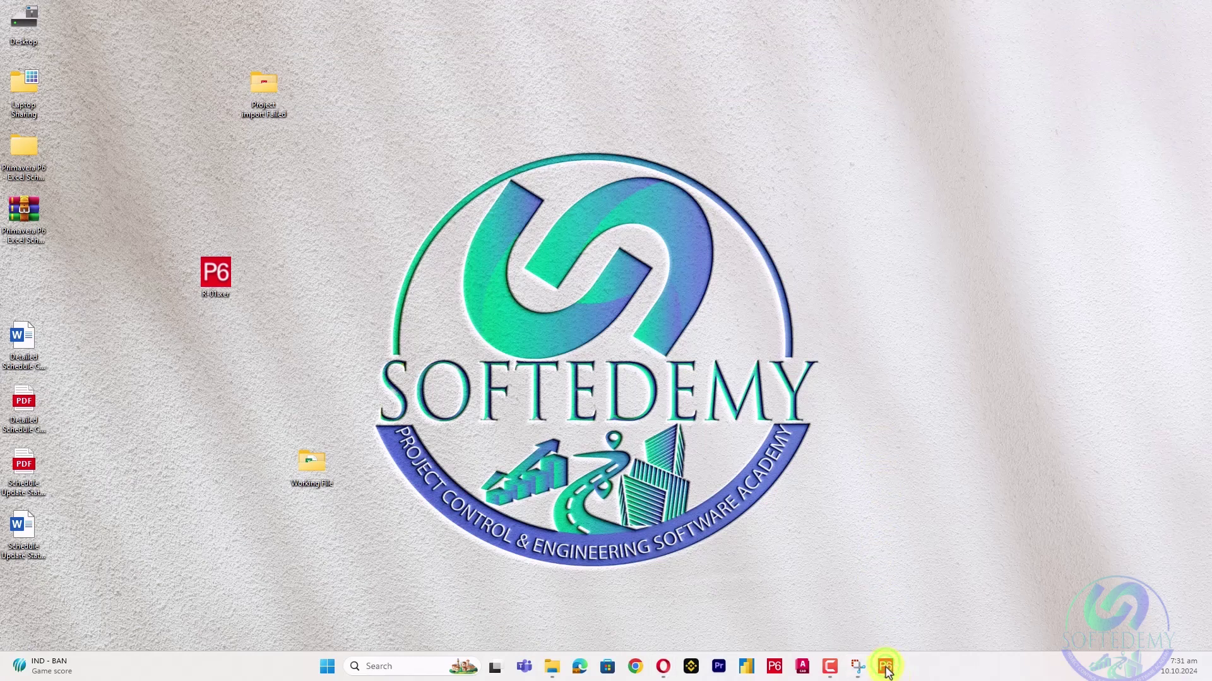
left_click(886, 669)
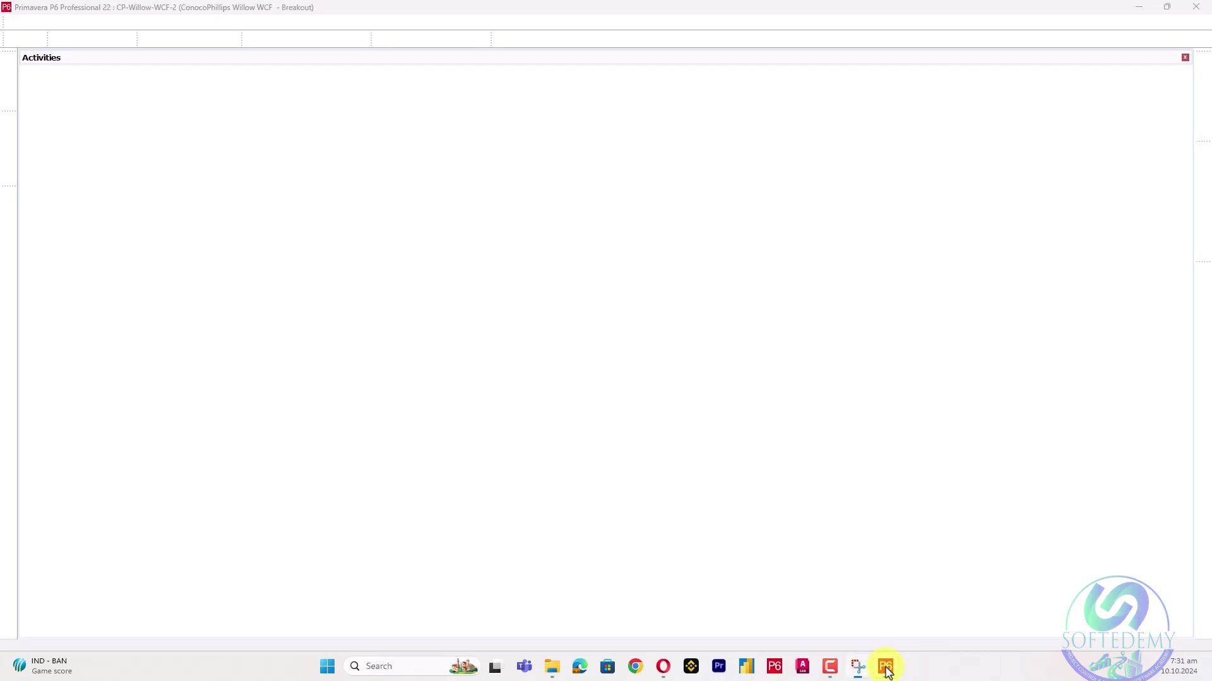
left_click(886, 669)
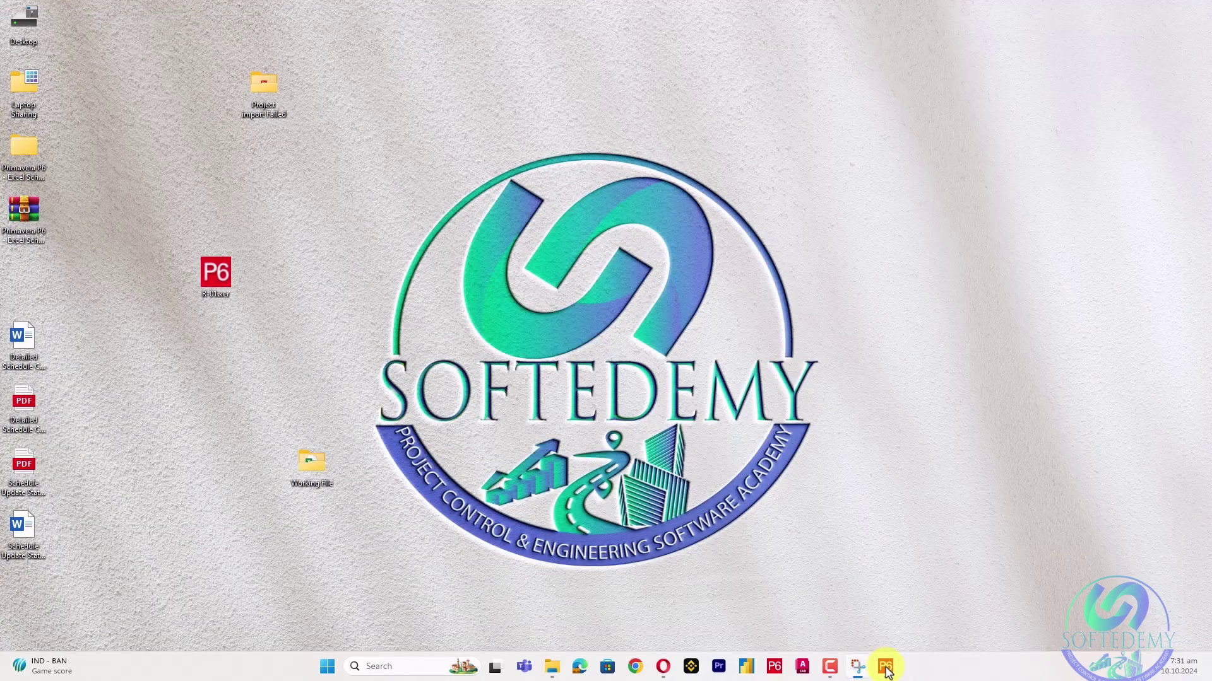
left_click(886, 669)
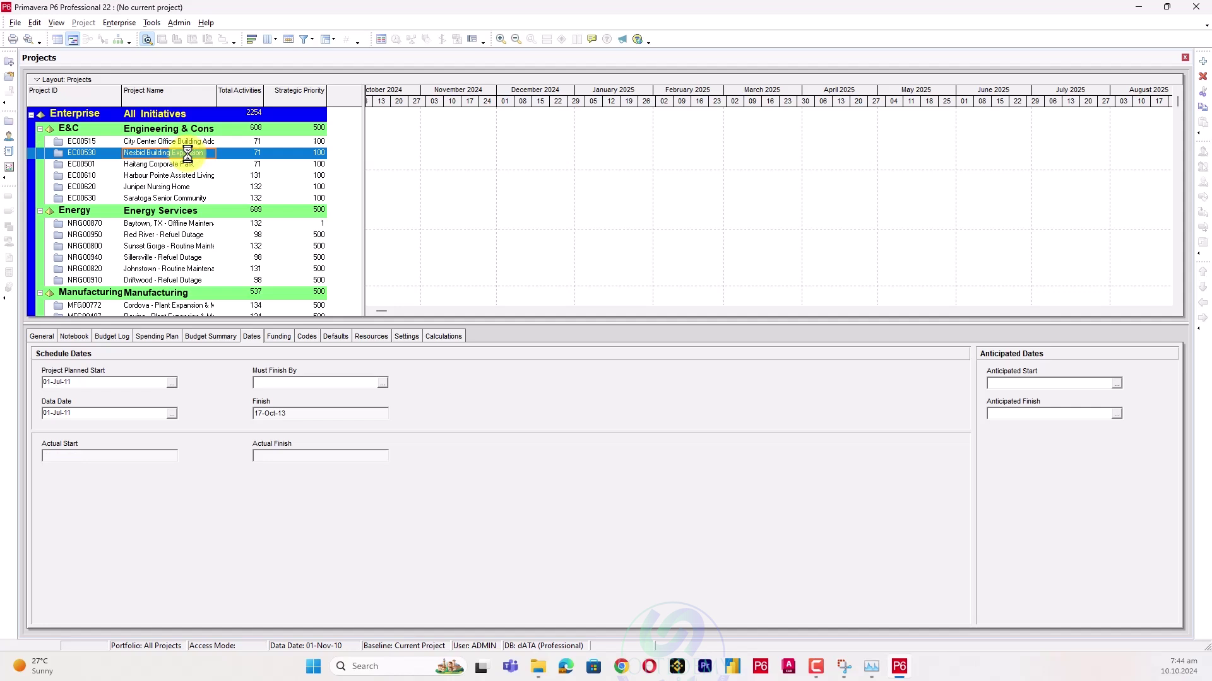
Step: Start a Primavera PM (XER) project import from the File menu
left_click(14, 23)
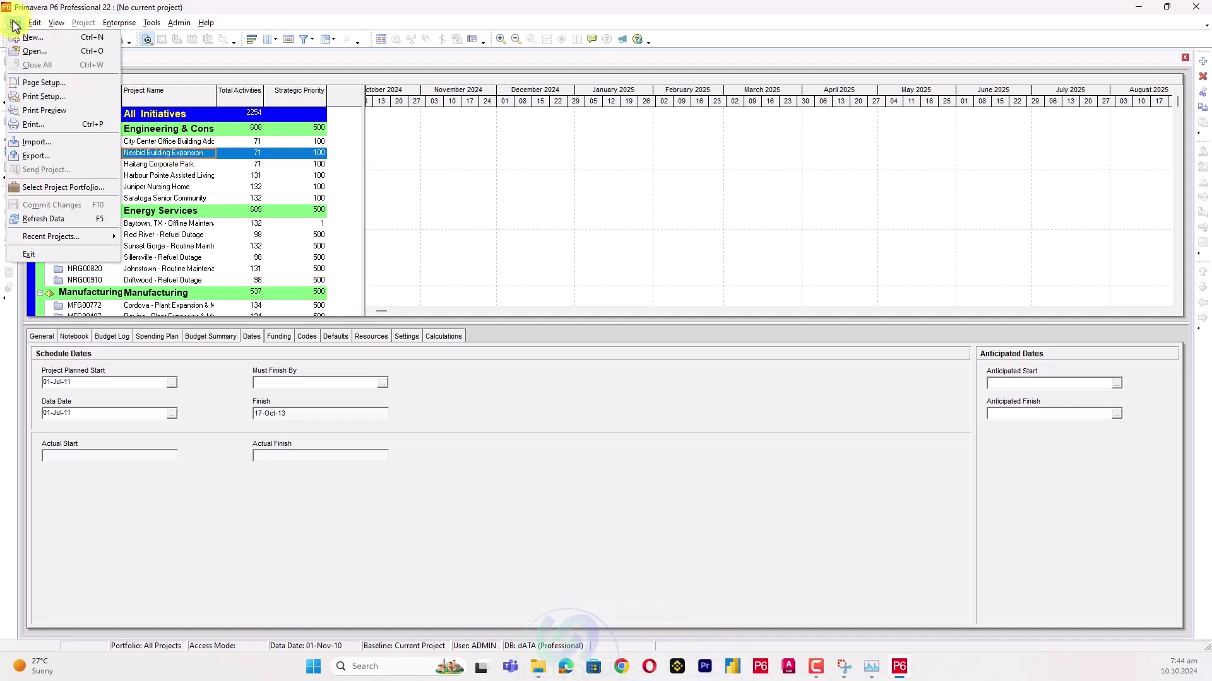
left_click(31, 144)
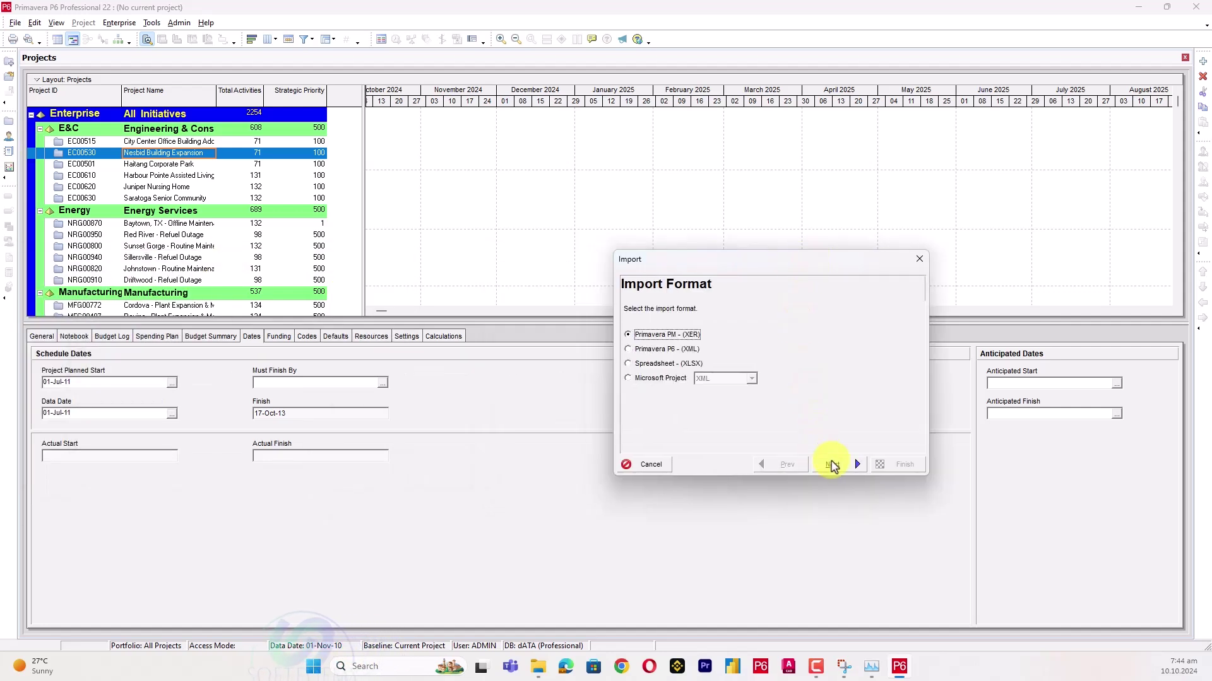
left_click(831, 465)
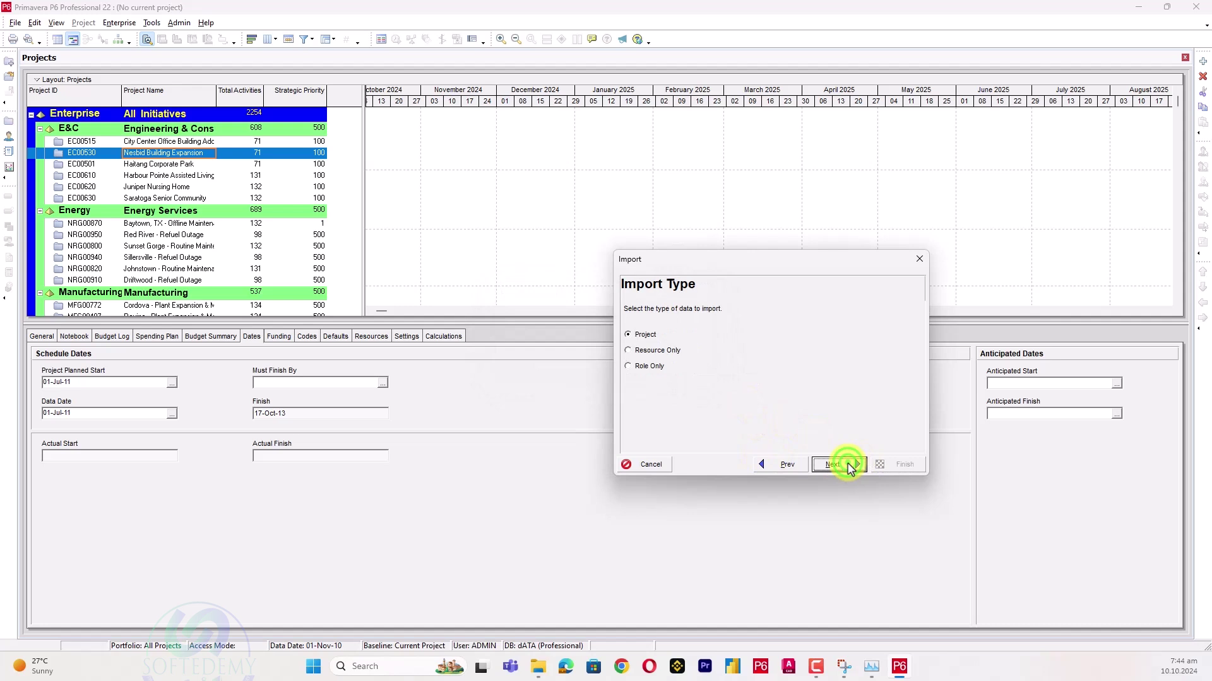
left_click(847, 466)
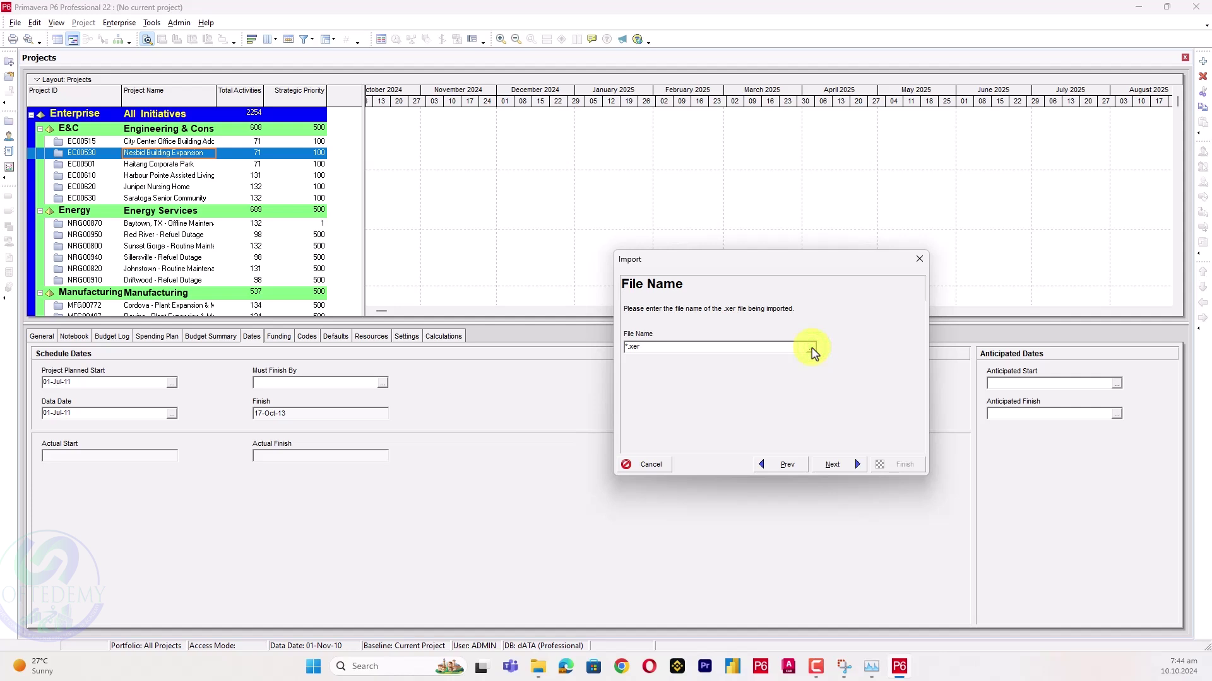
Step: Choose HE4-C27-DLO-BL-R00-8.xer and continue, dismissing the version 23.12 rejection error
left_click(811, 348)
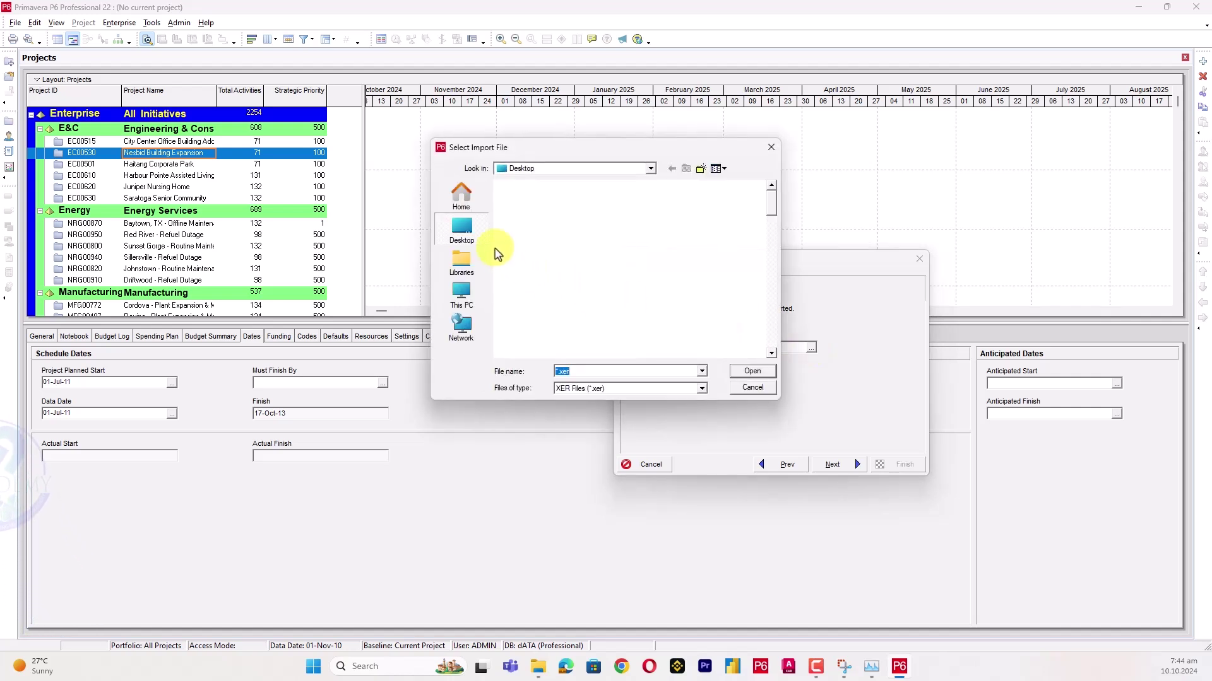
scroll(587, 268, "down", 2)
scroll(587, 268, "down", 6)
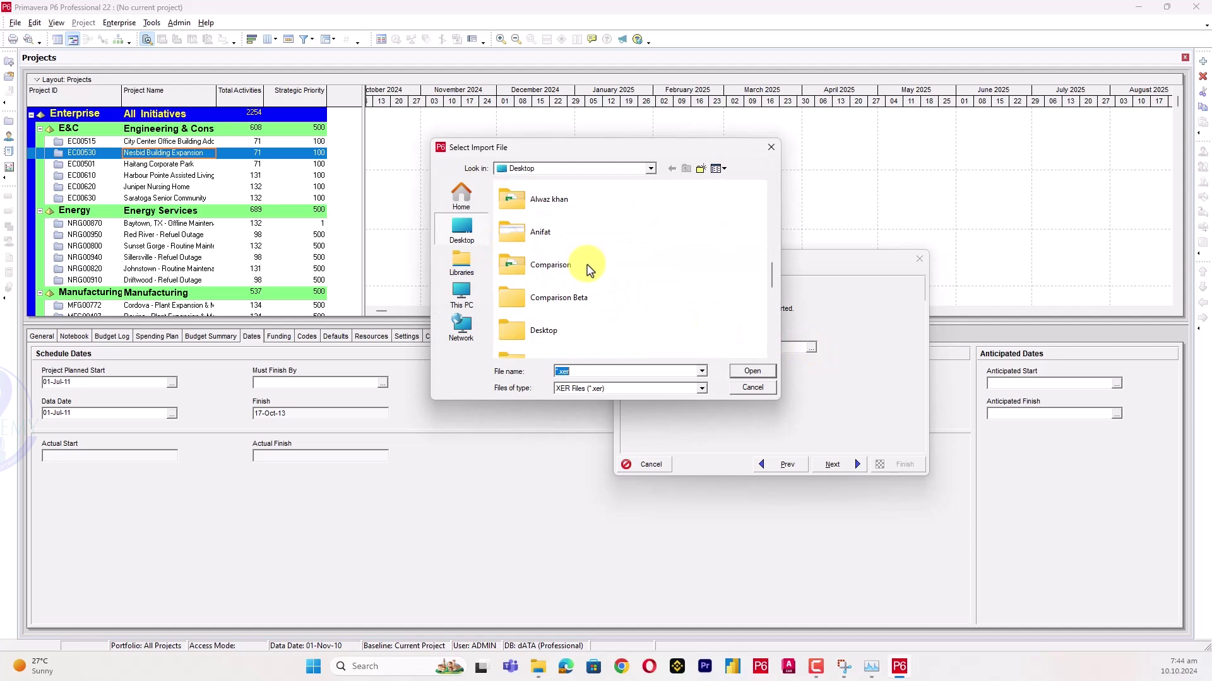
scroll(587, 268, "down", 3)
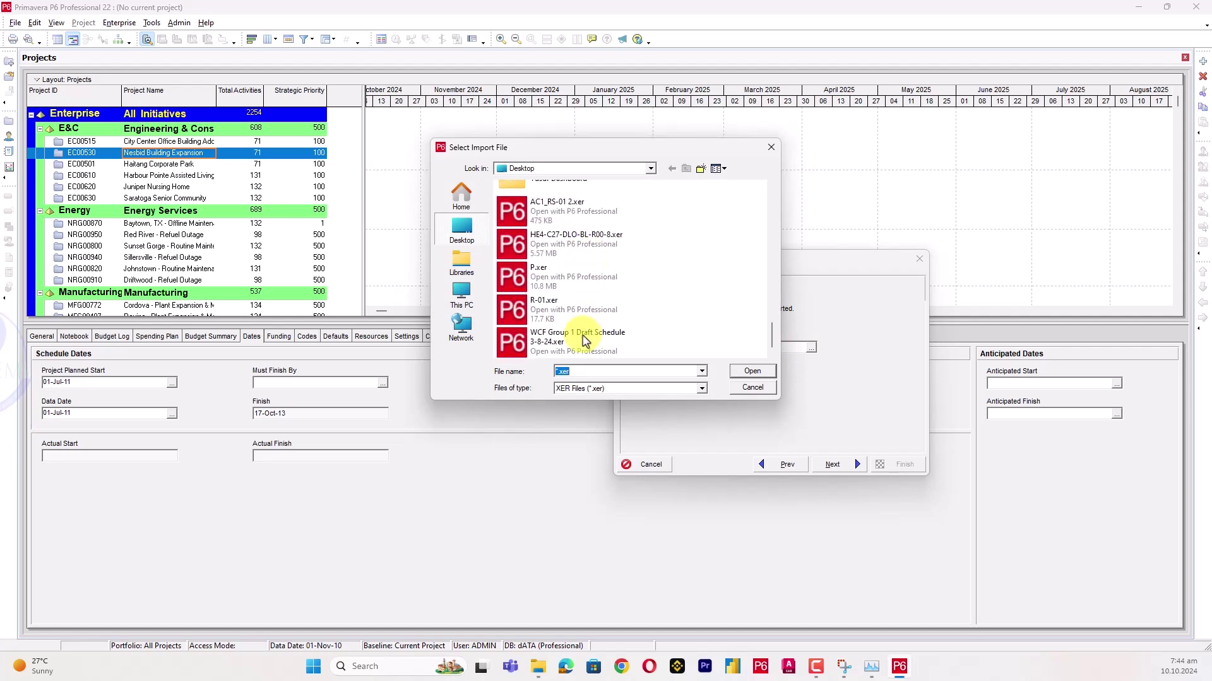
left_click(574, 248)
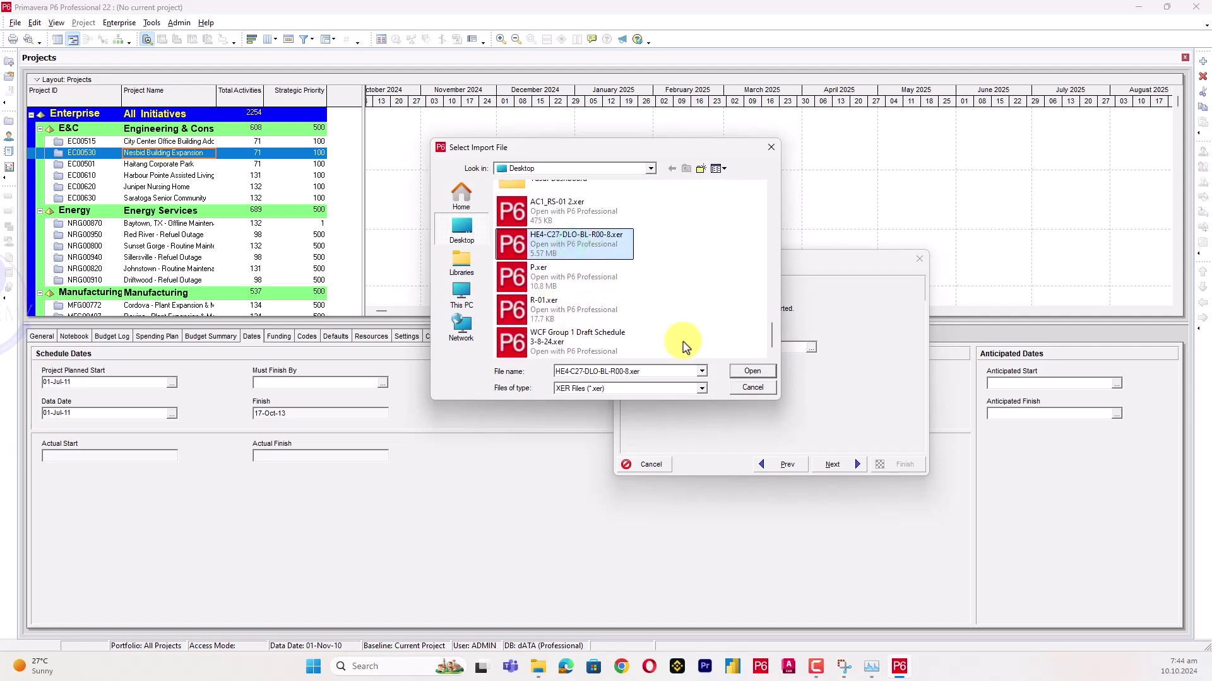
left_click(746, 376)
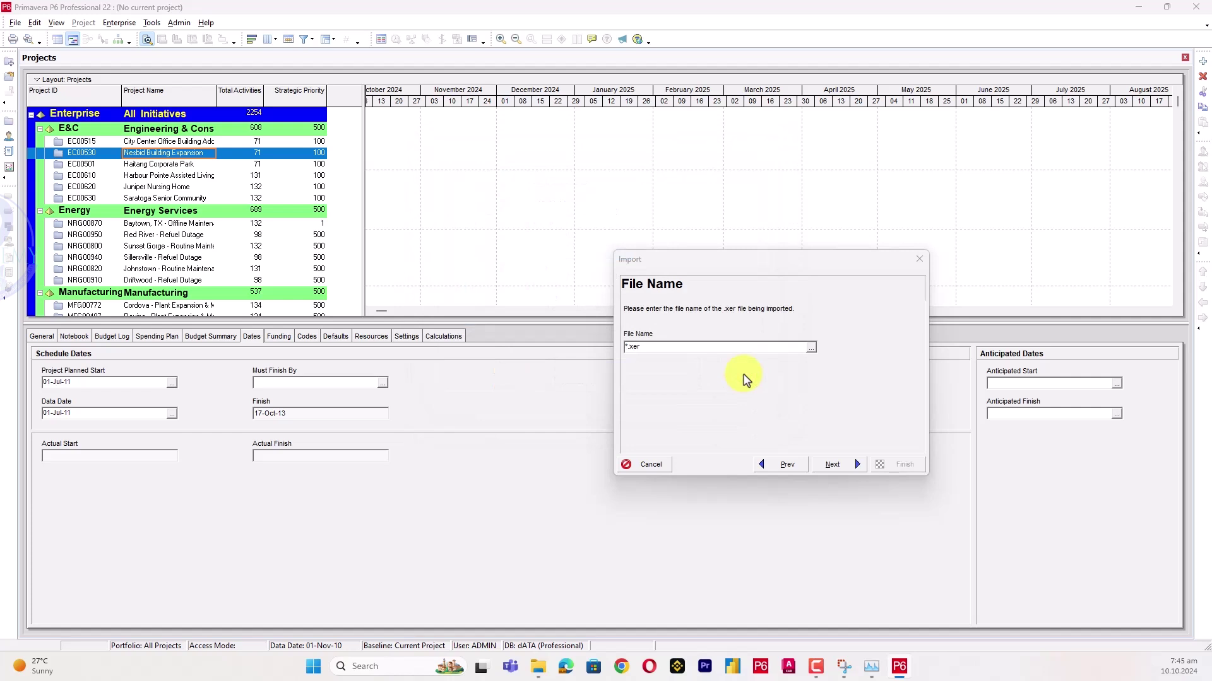
left_click(857, 468)
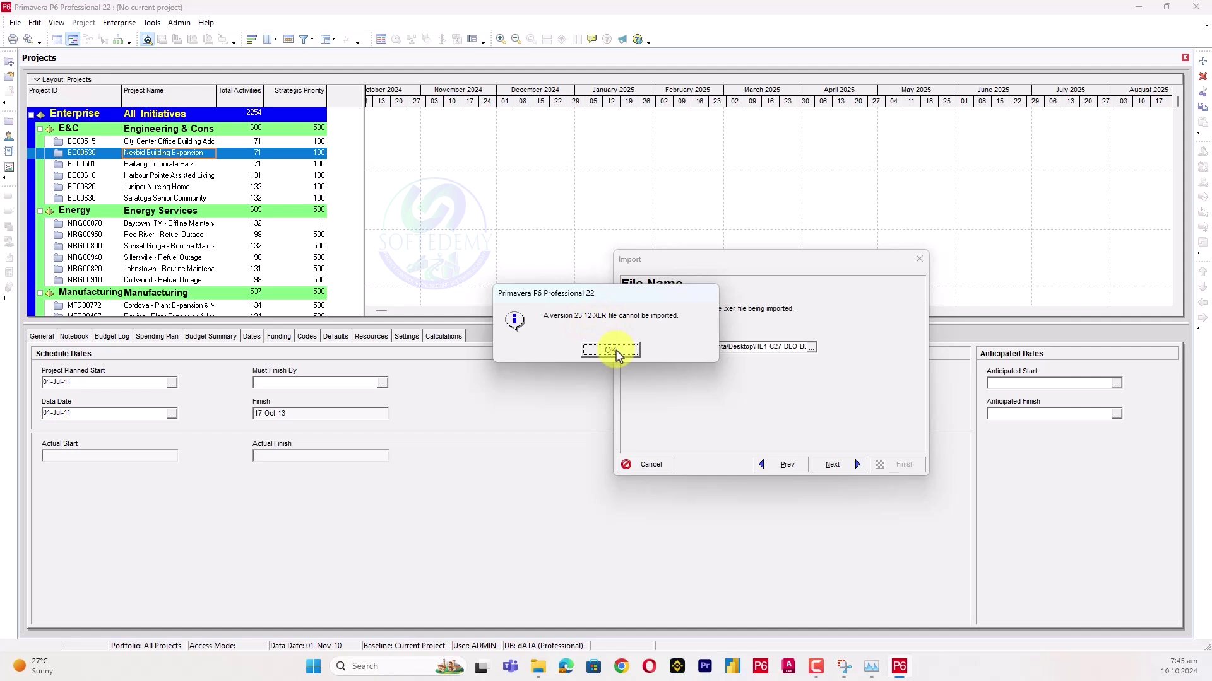
left_click(610, 351)
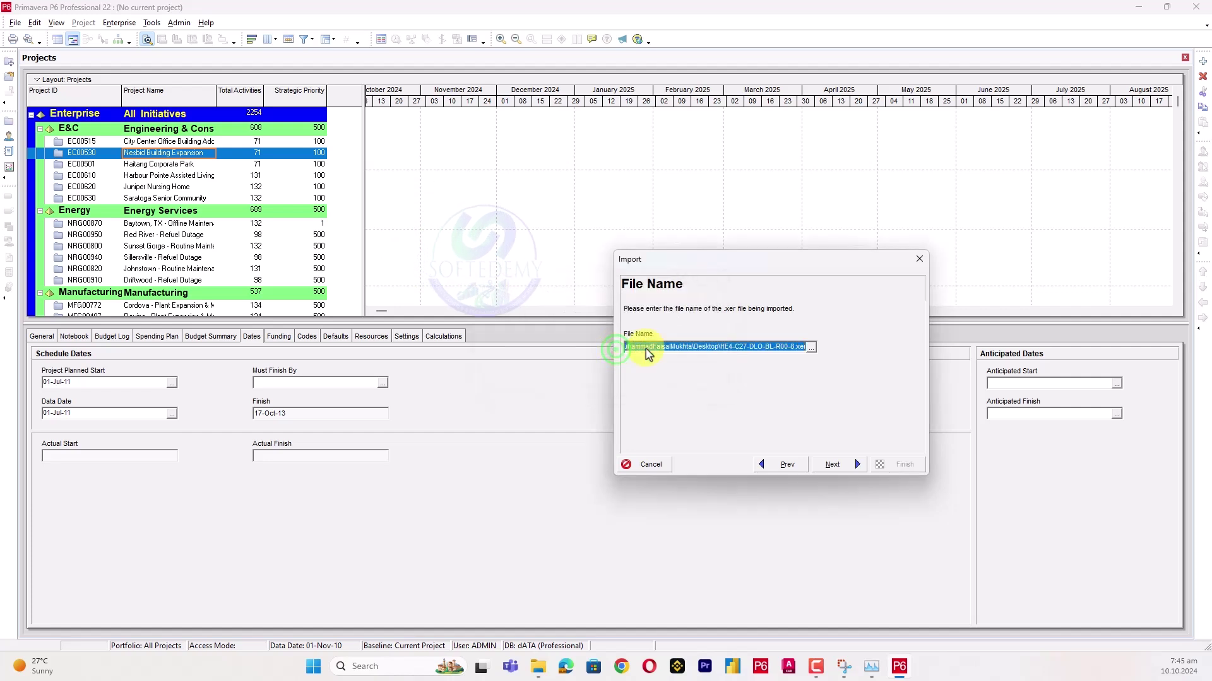
Step: Close the Import wizard, view the Desktop folder in File Explorer, then return to P6
left_click(918, 262)
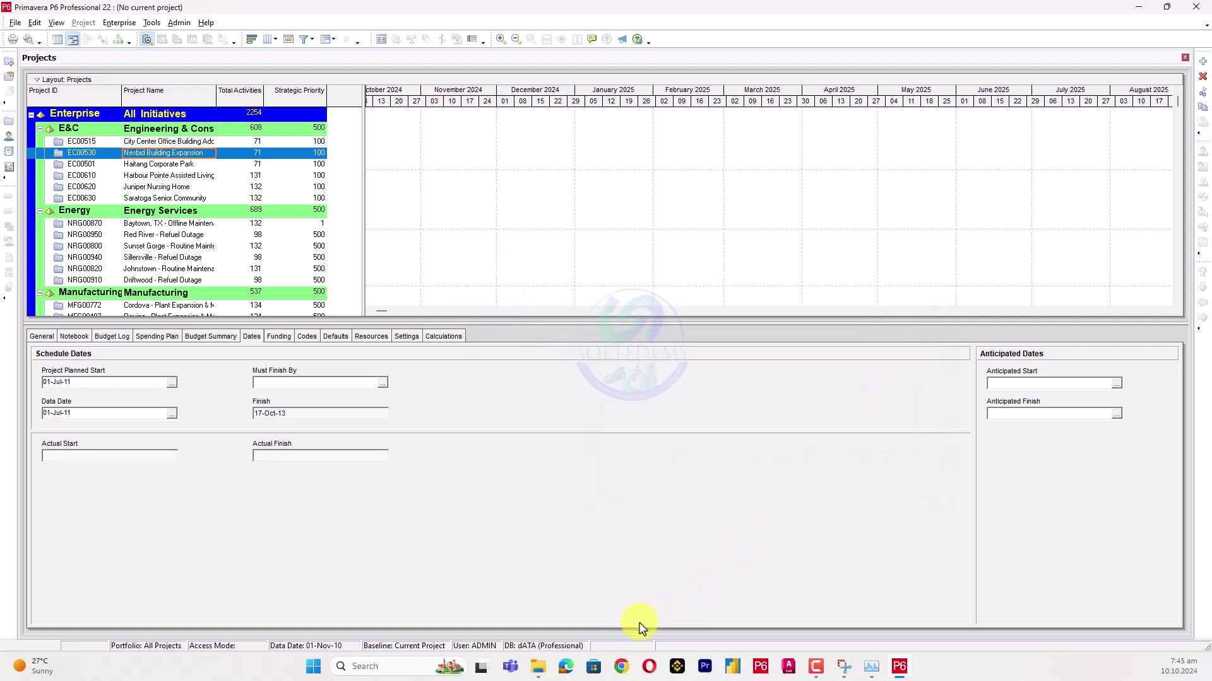
left_click(540, 669)
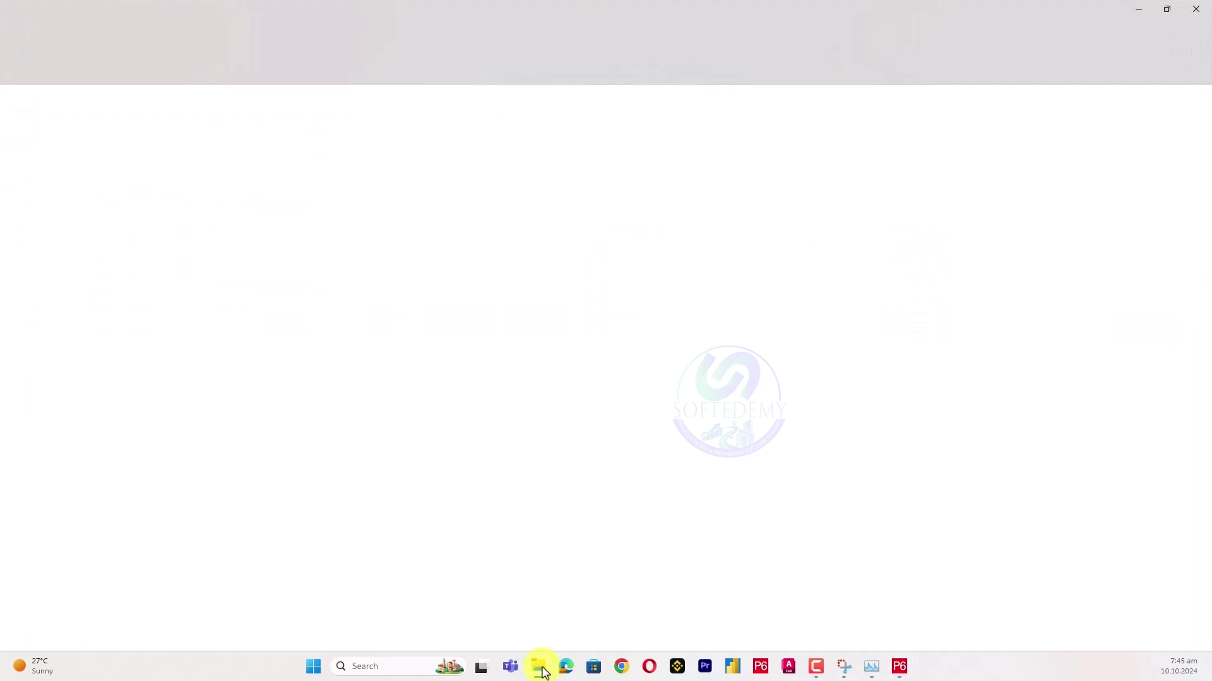
left_click(58, 183)
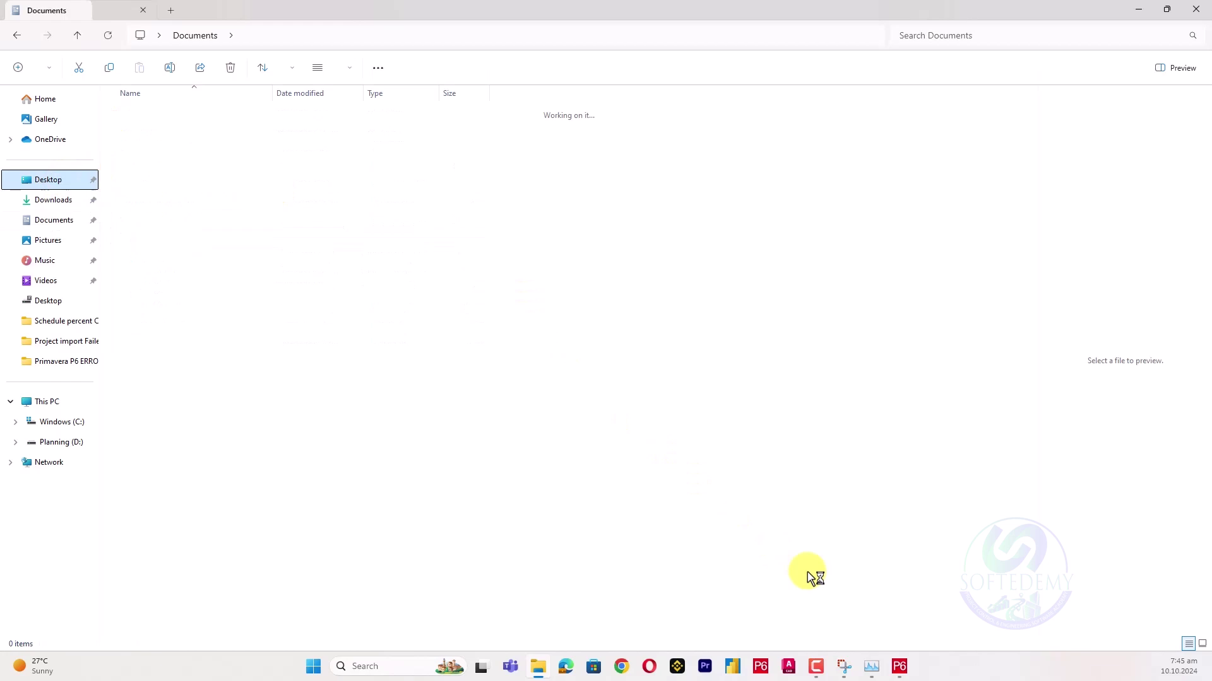
left_click(898, 664)
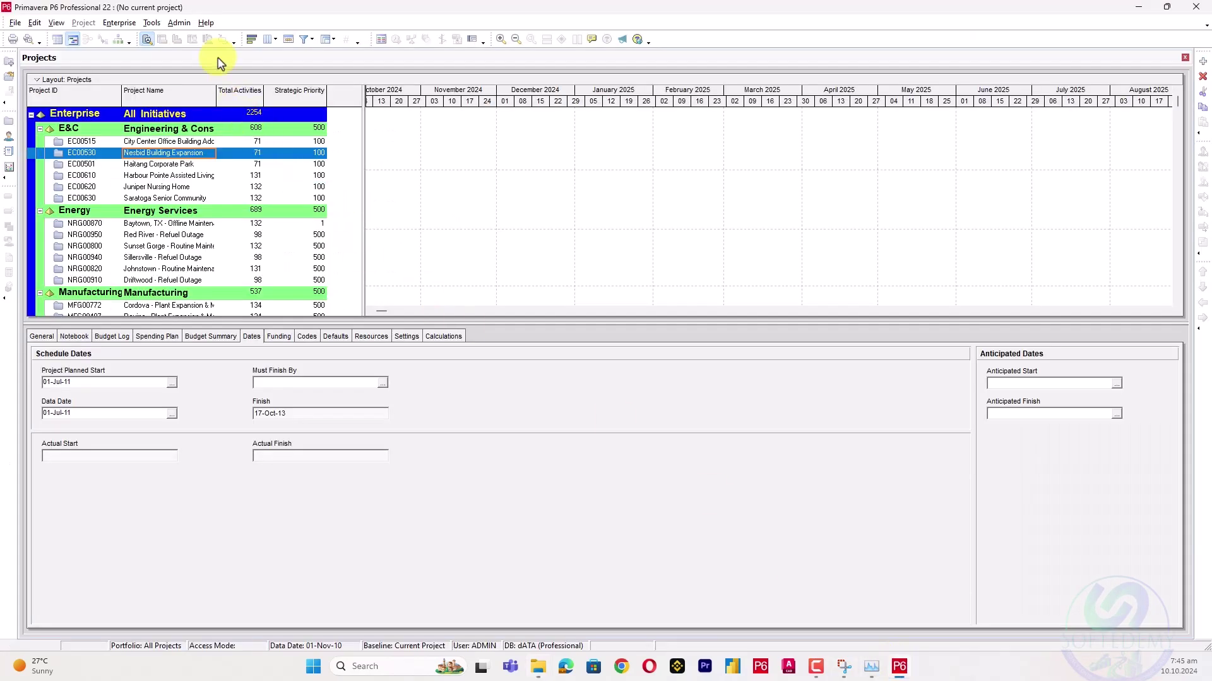
Step: Check the About box showing P6 version 22.12.0.45756, then return to File Explorer
left_click(207, 23)
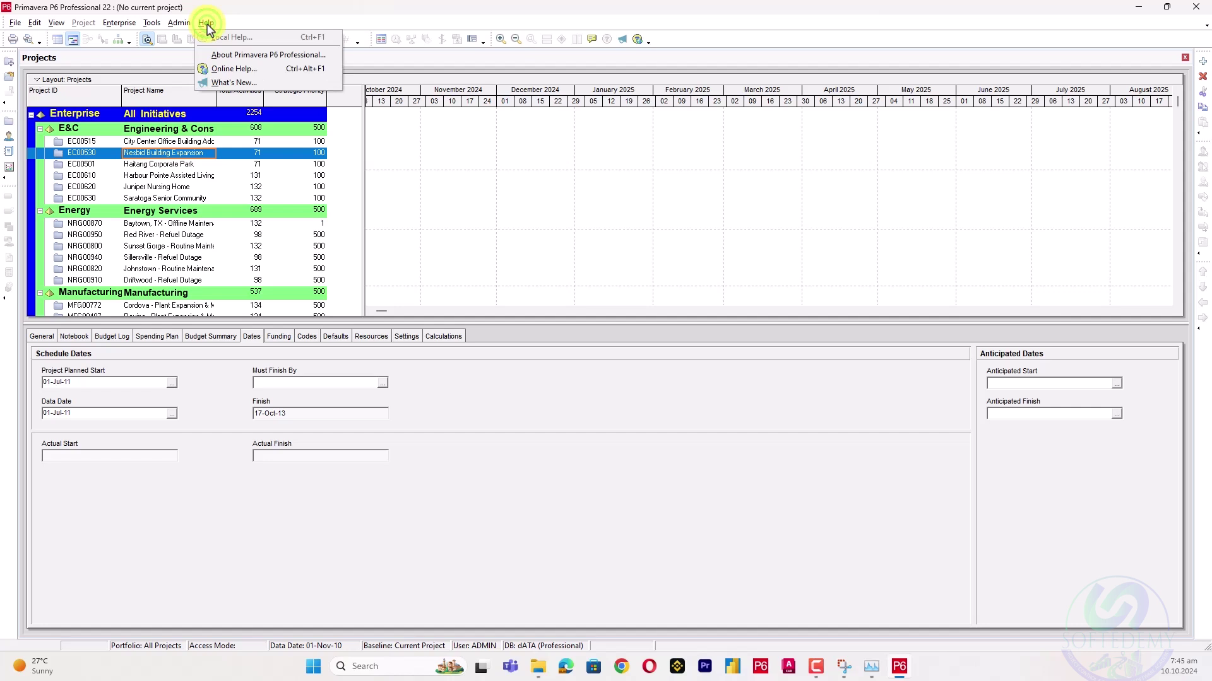
left_click(234, 56)
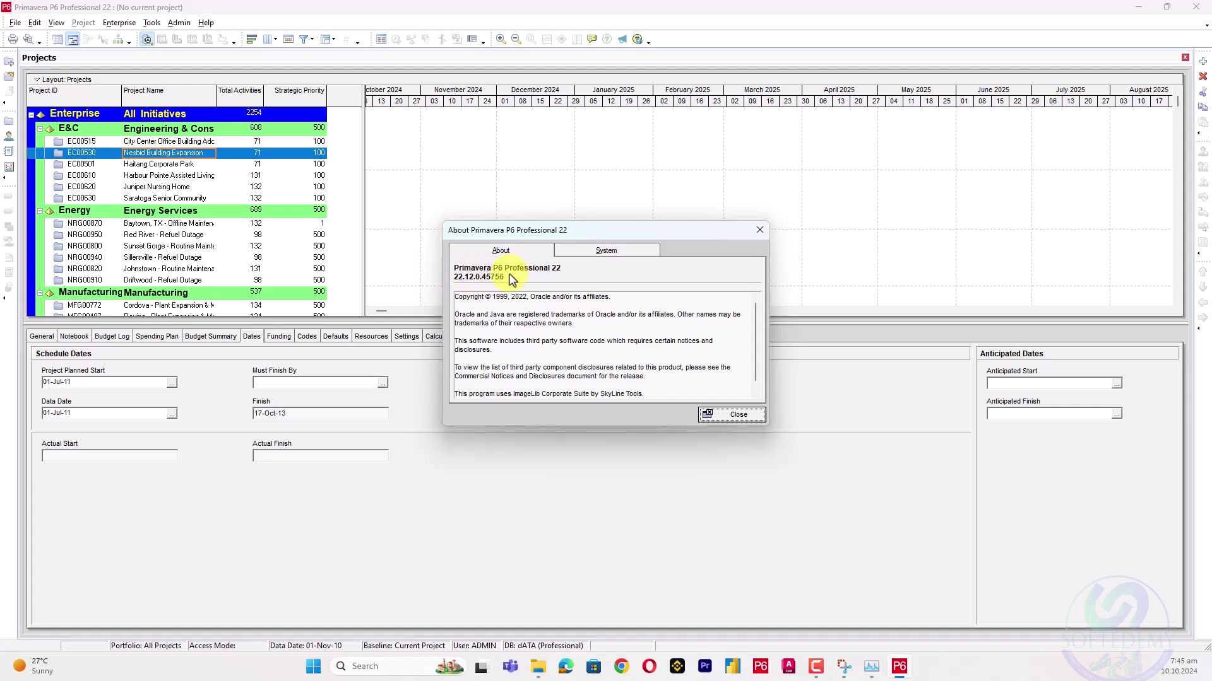
left_click(759, 231)
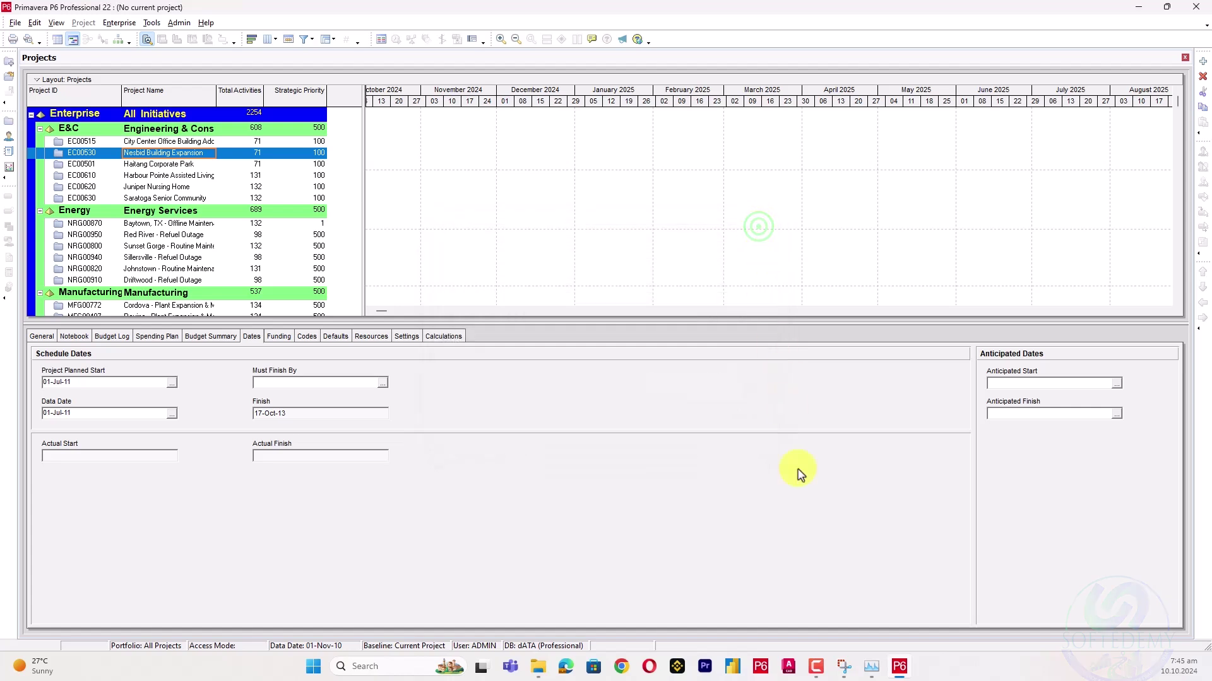
left_click(536, 668)
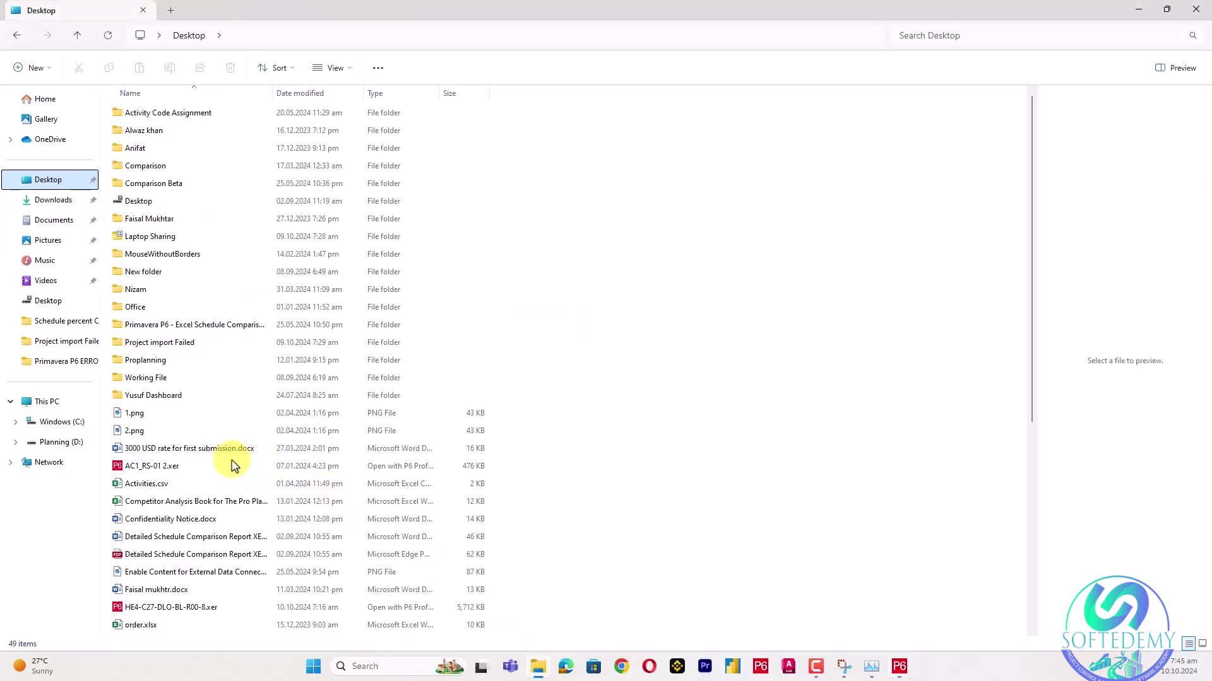
Step: Select HE4-C27-DLO-BL-R00-8.xer on the Desktop and show its Open with app choices
scroll(227, 467, "down", 6)
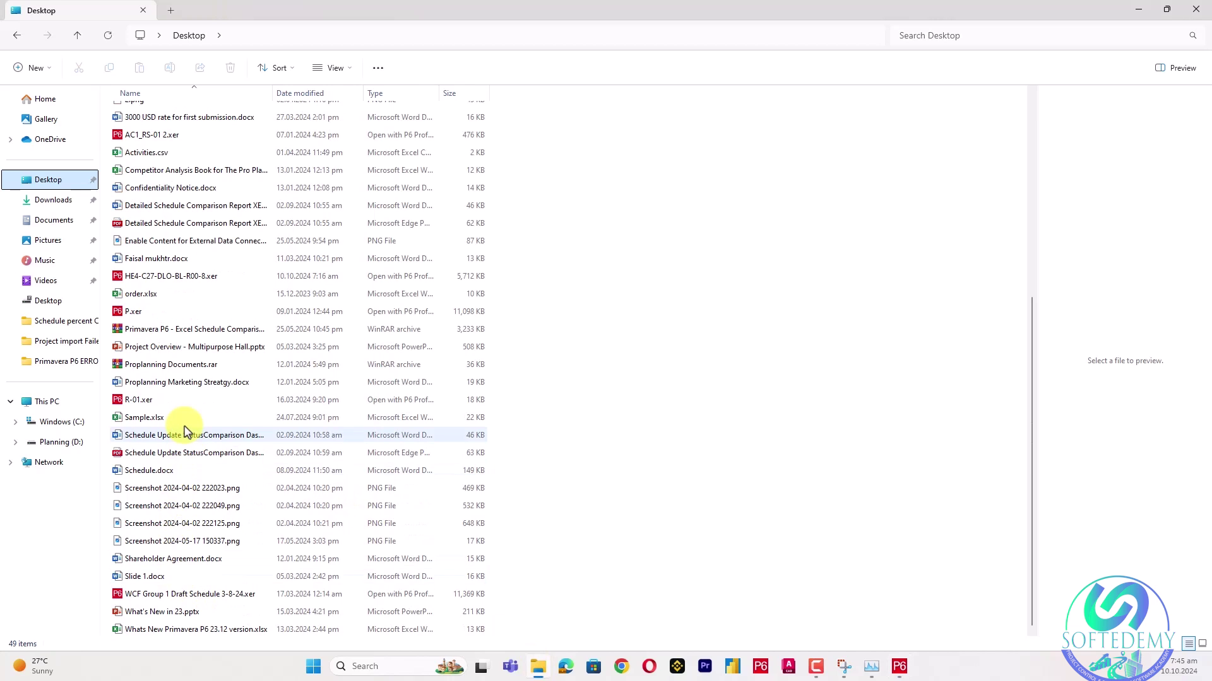
left_click(214, 282)
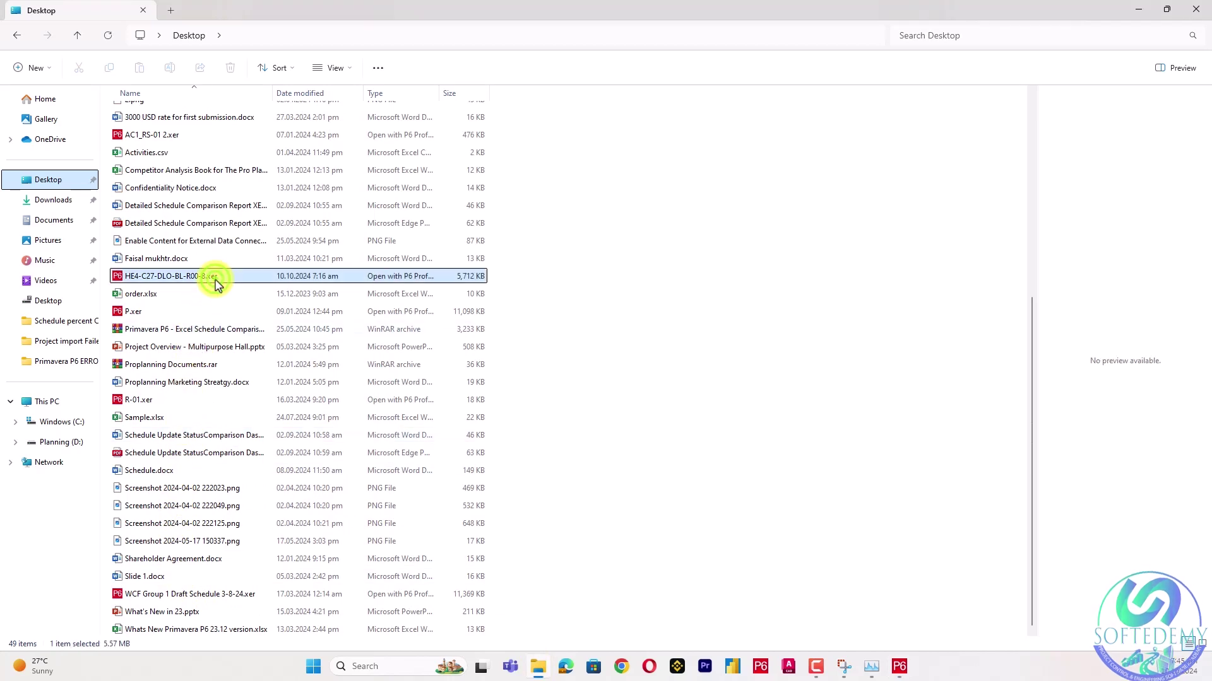
right_click(215, 280)
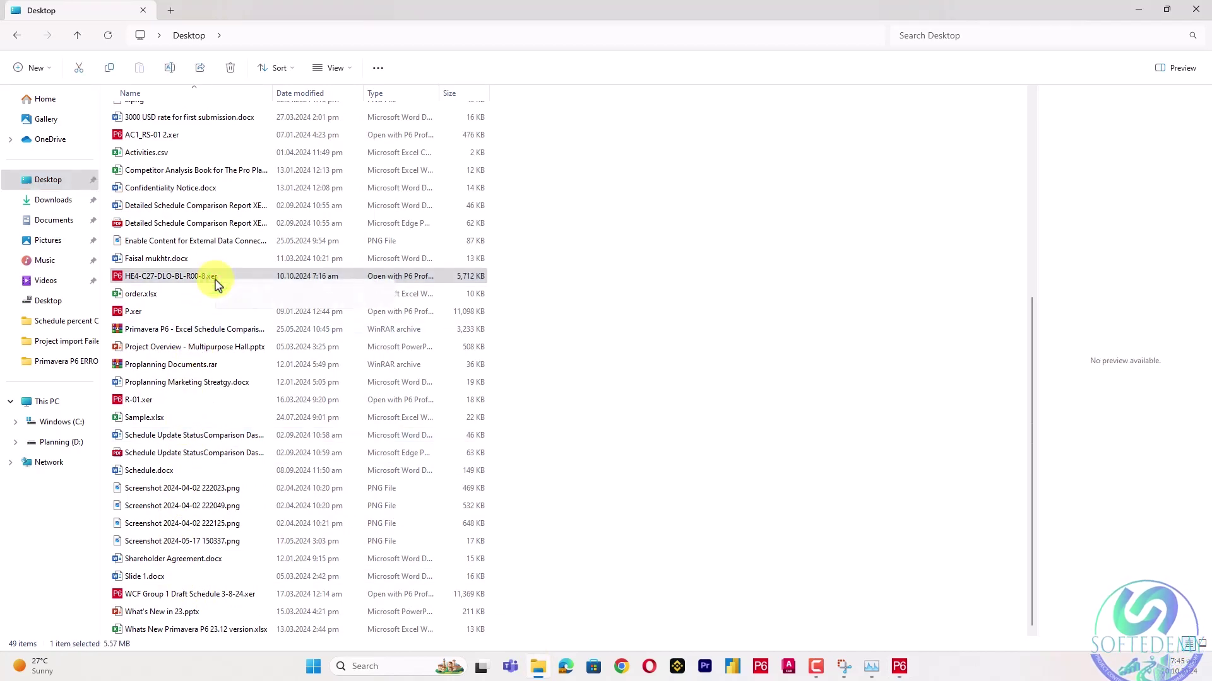
Step: Open the XER in Notepad, set its ERMHDR header version to 22.12, and return to P6
mouse_move(287, 344)
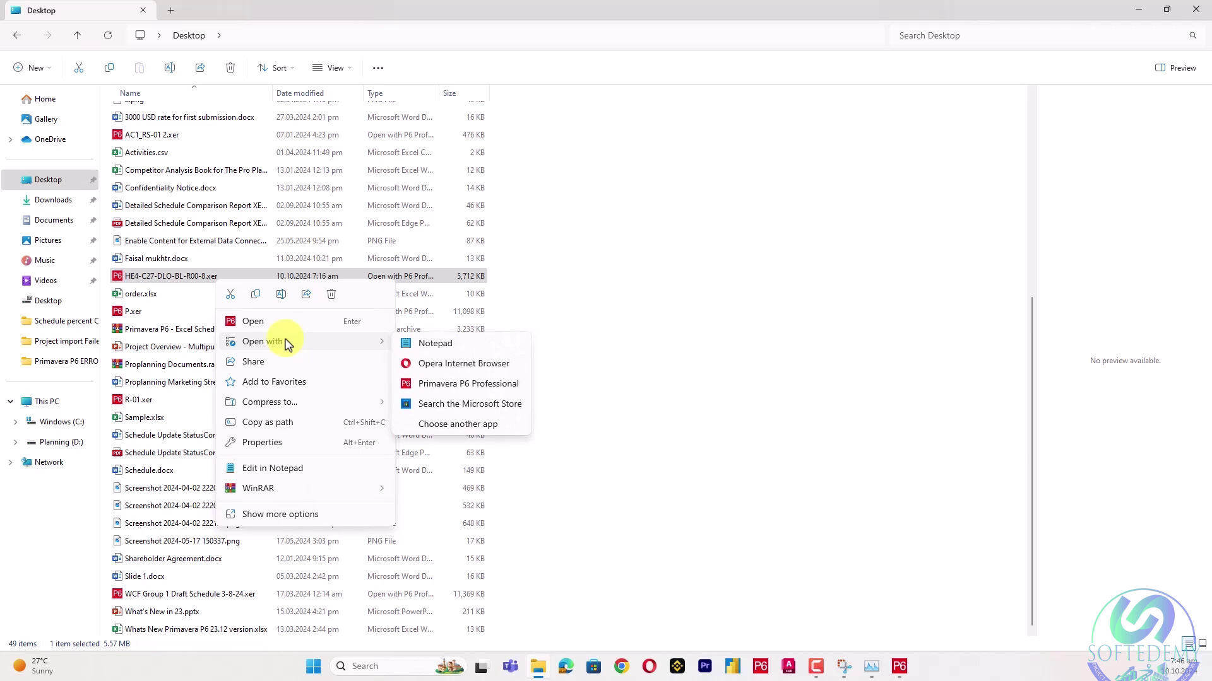
left_click(255, 470)
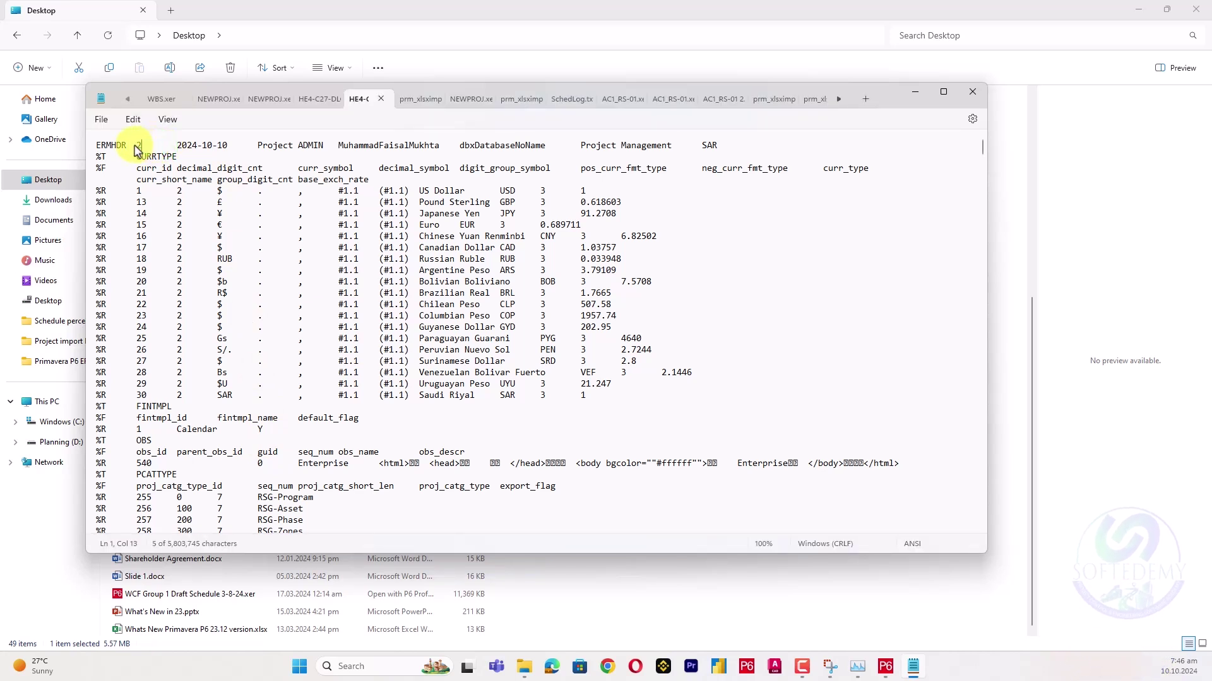
type(".12")
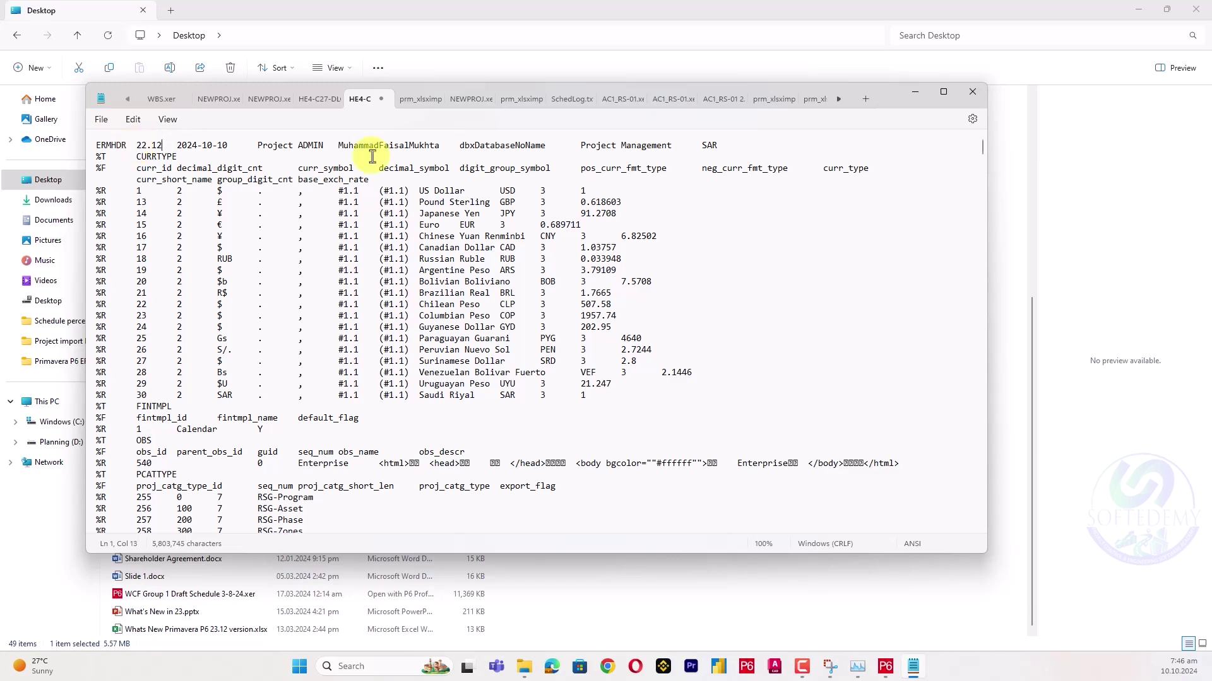
left_click(884, 667)
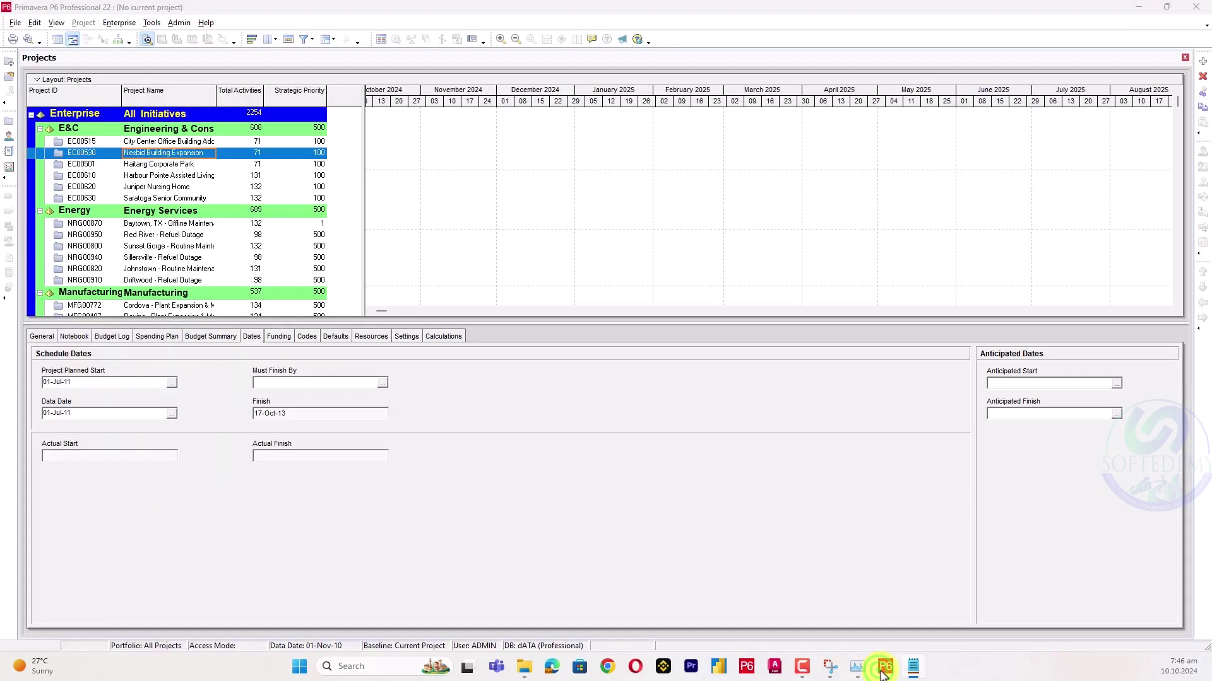
left_click(207, 24)
left_click(232, 55)
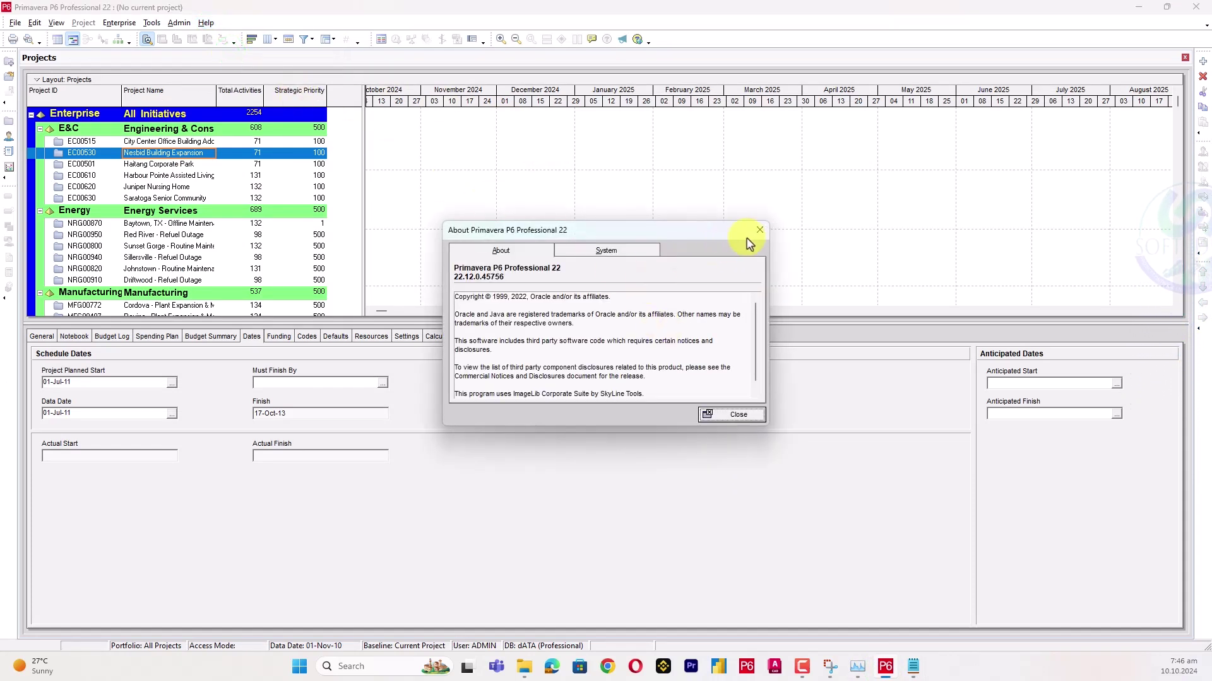
left_click(761, 230)
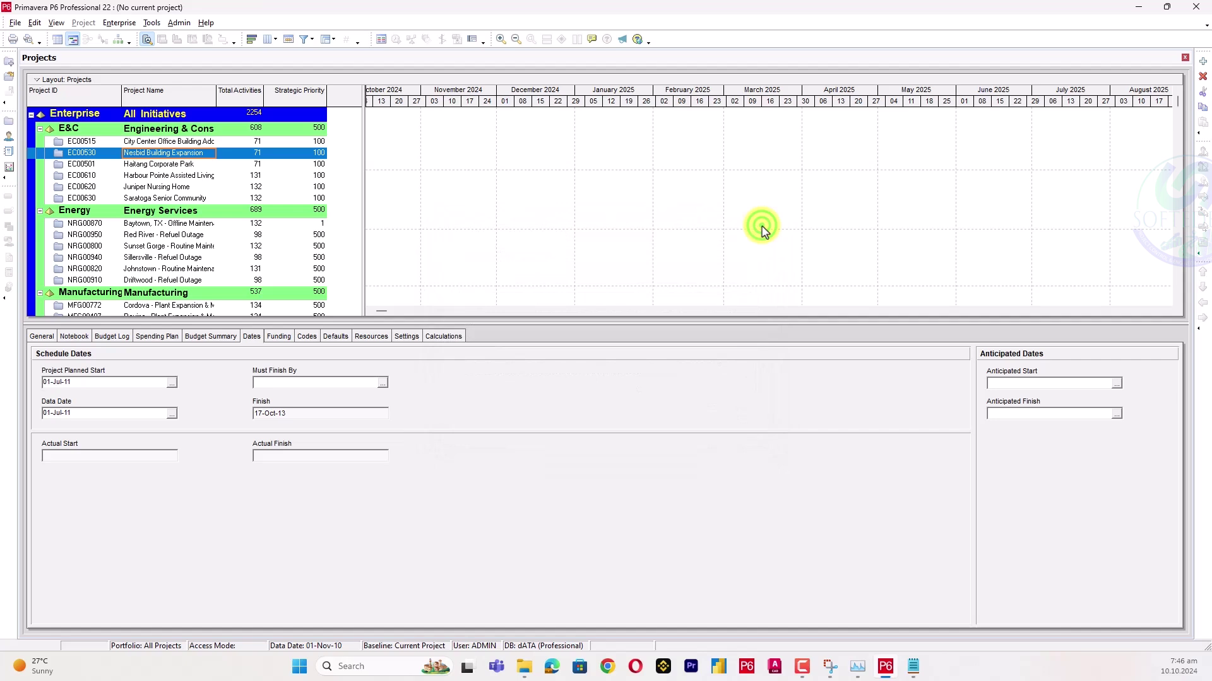
Step: Save the edited XER file, close Notepad, and bring P6 back up
left_click(1144, 8)
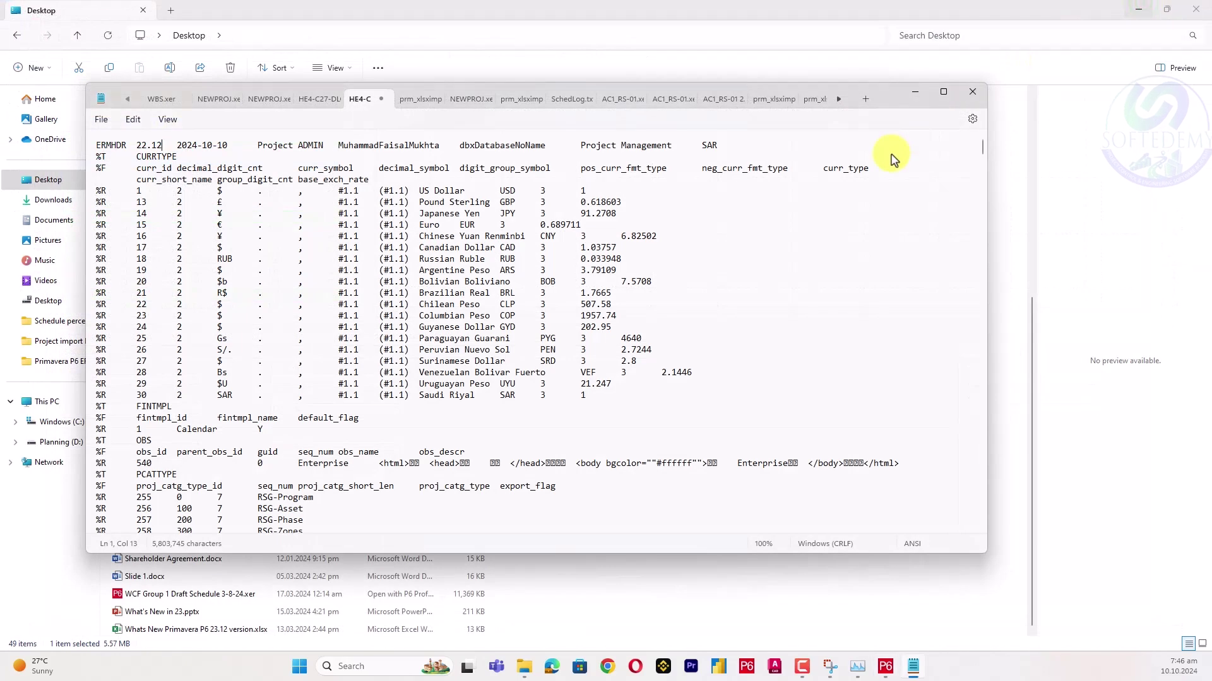
left_click(303, 212)
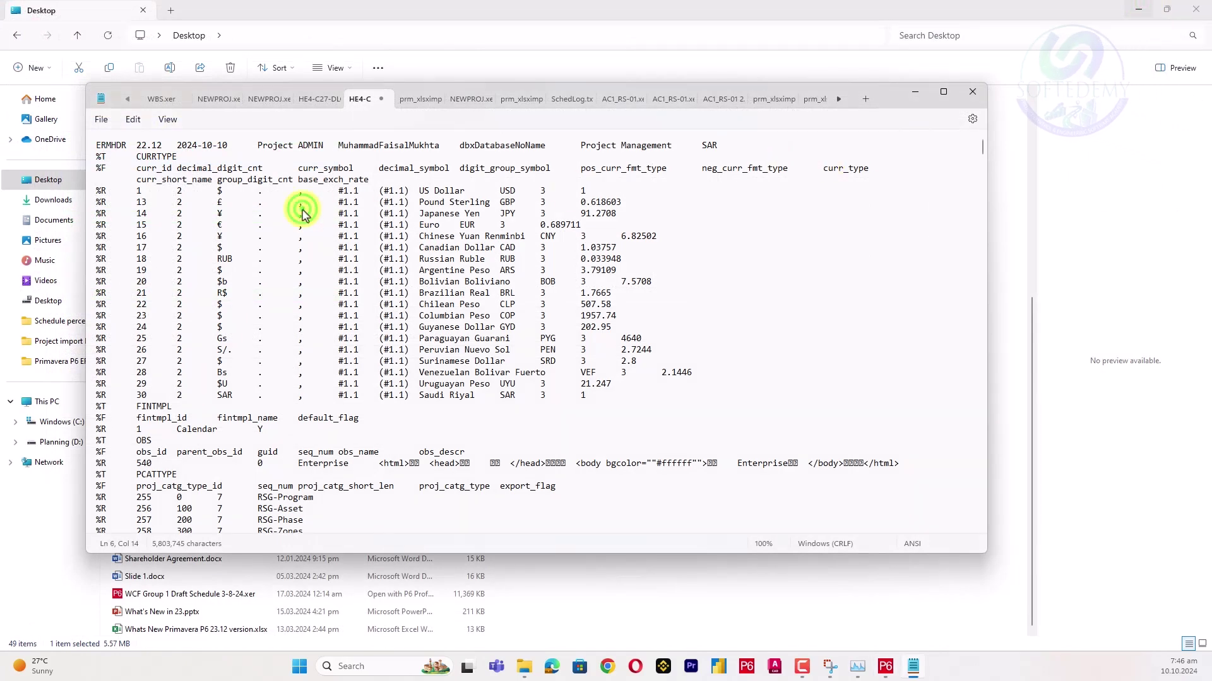
left_click(103, 123)
left_click(118, 207)
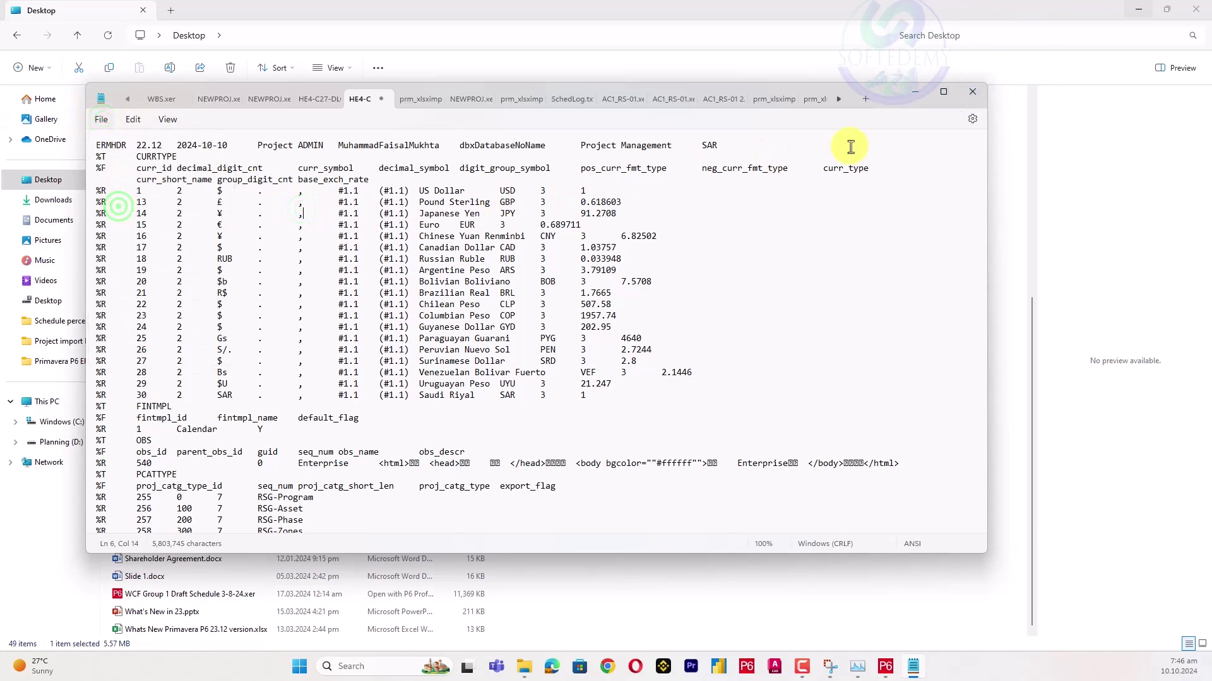
left_click(970, 94)
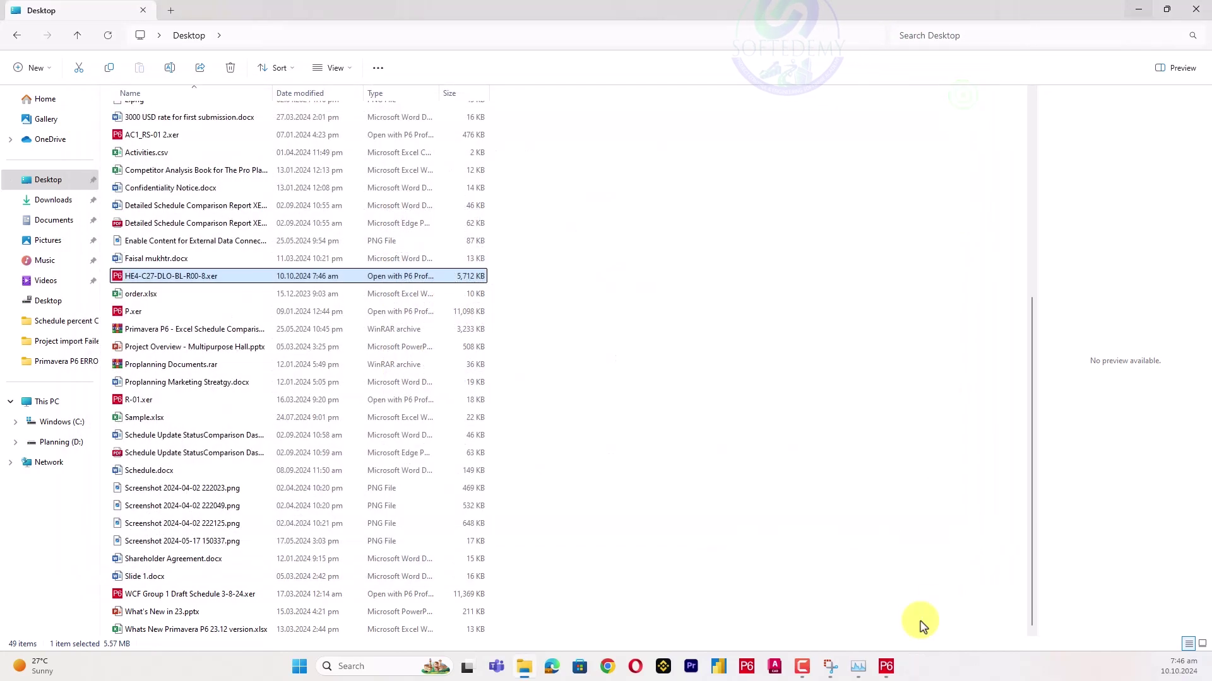
left_click(899, 667)
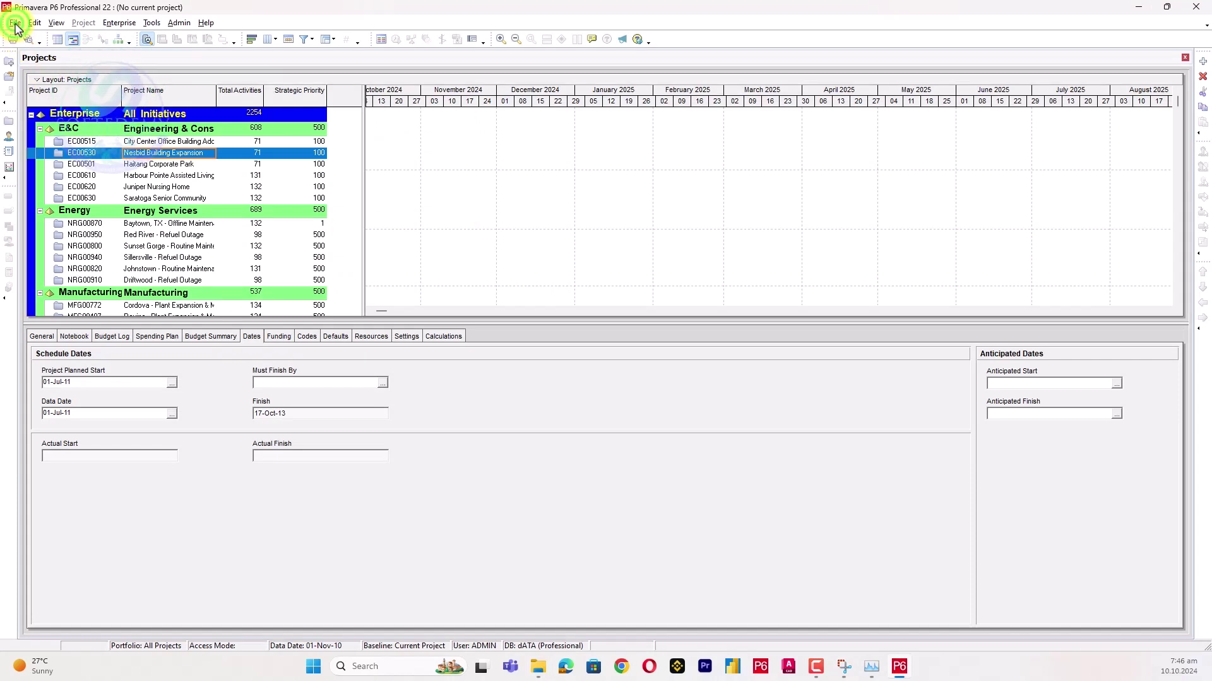
Step: Start an XER project import and verify the HE4-C27-DLO-BL-R00-8.xer file path
left_click(14, 23)
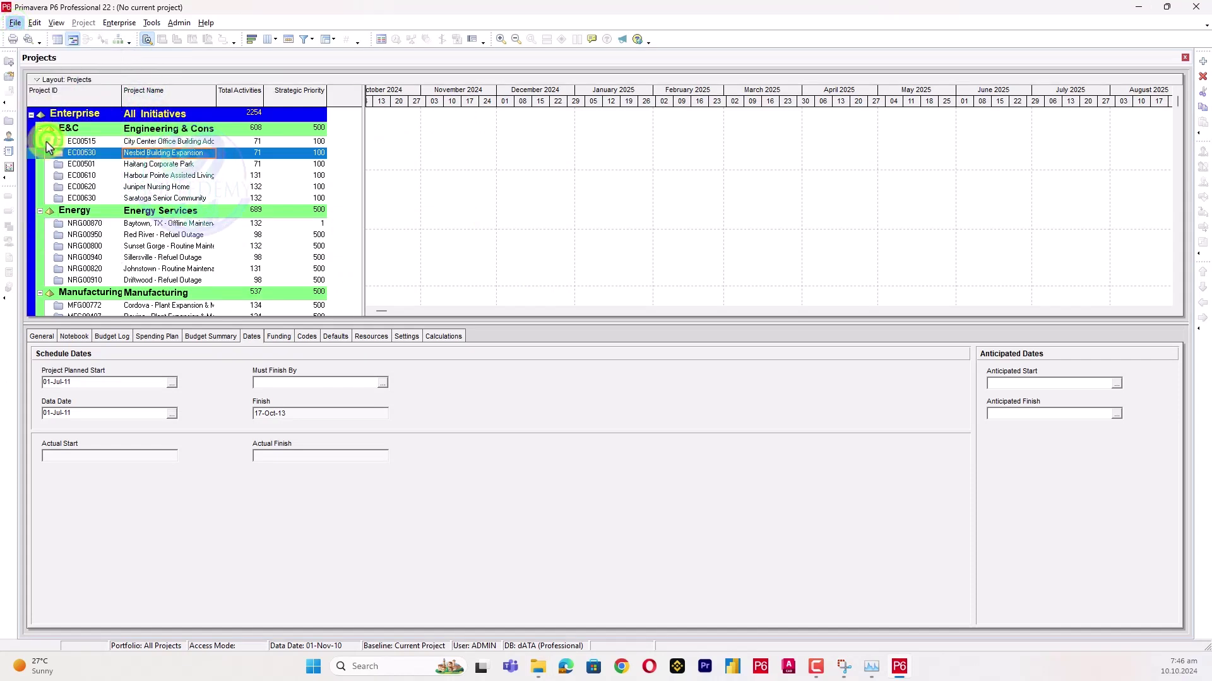
left_click(41, 144)
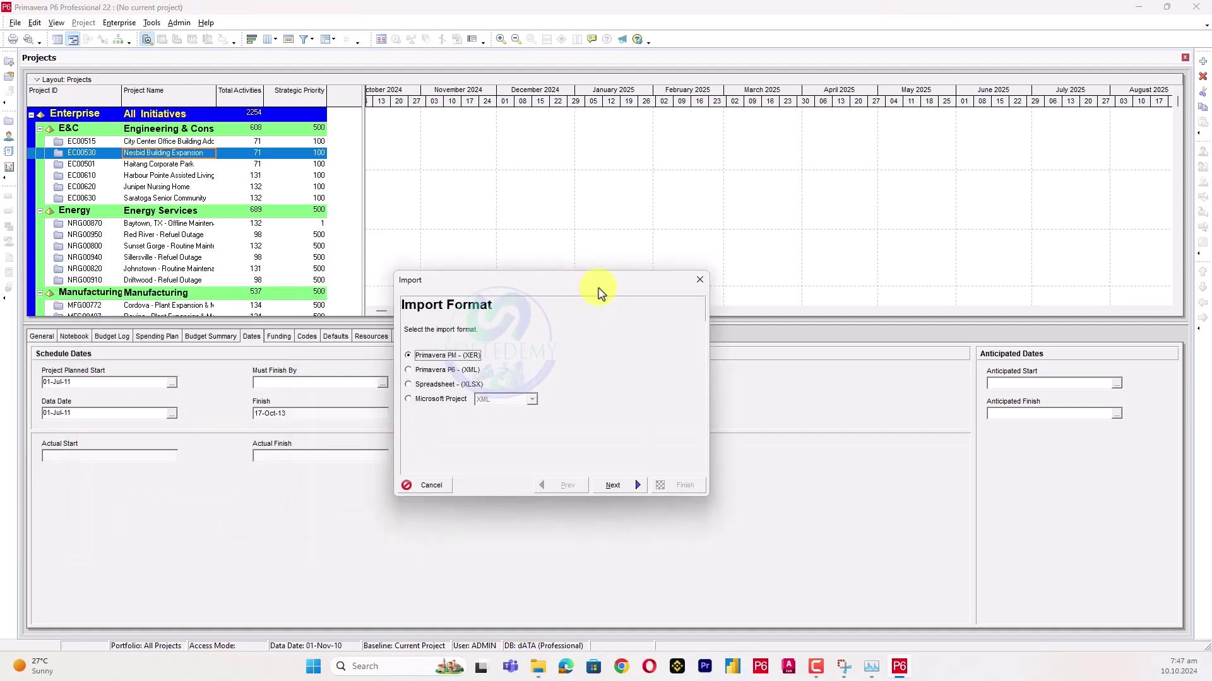
left_click(613, 486)
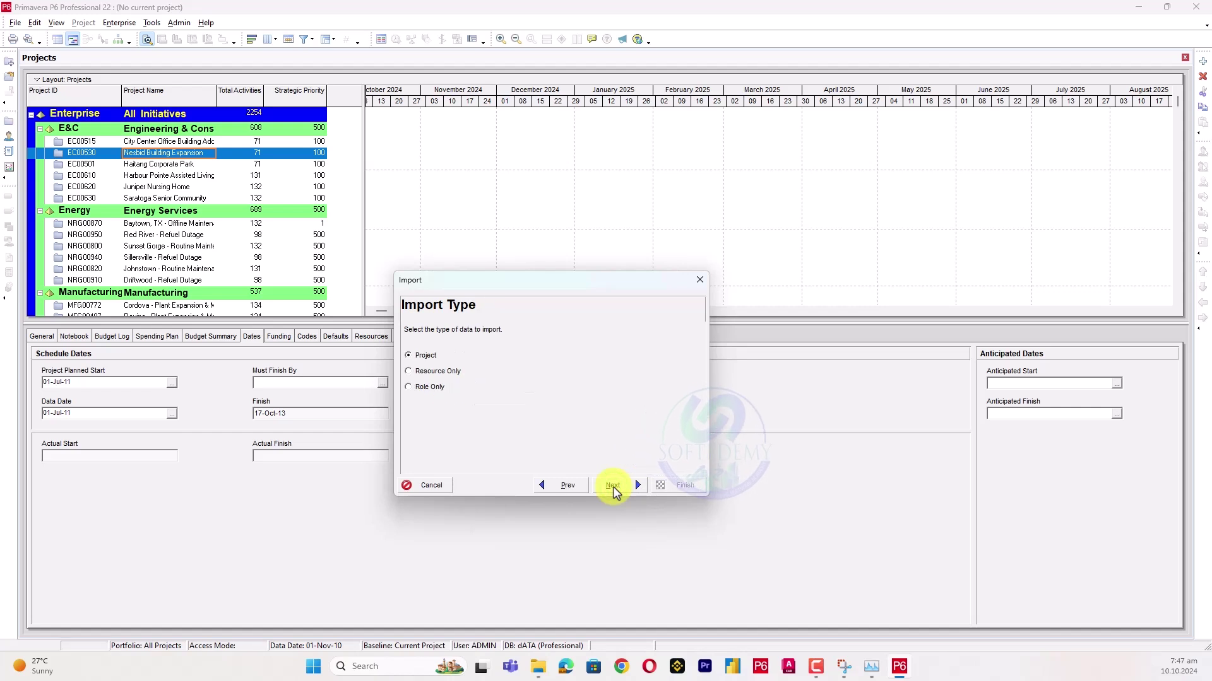
left_click(613, 486)
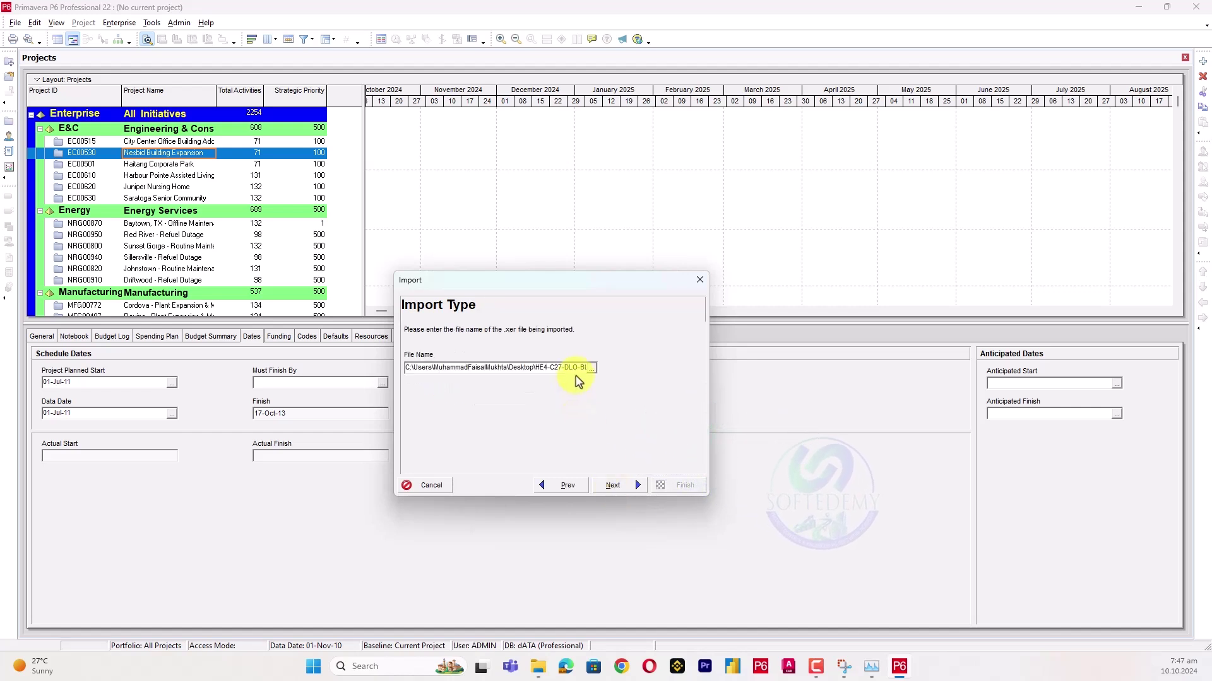
double_click(535, 368)
left_click_drag(501, 367, 596, 369)
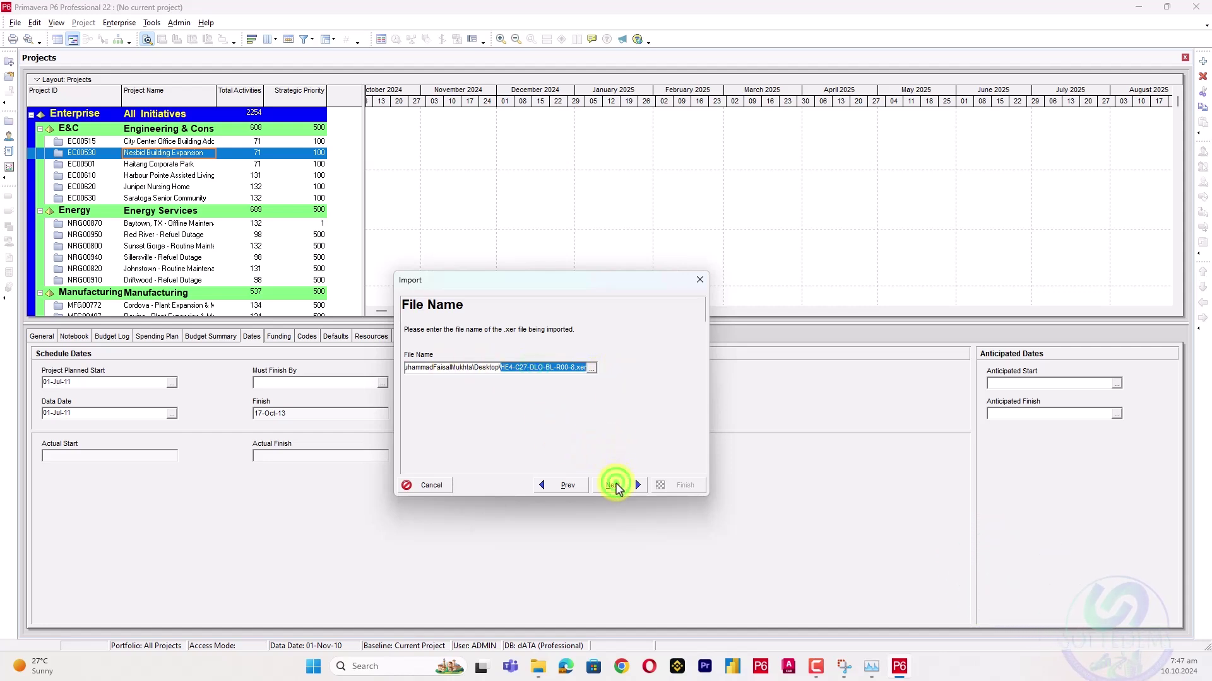
left_click(613, 486)
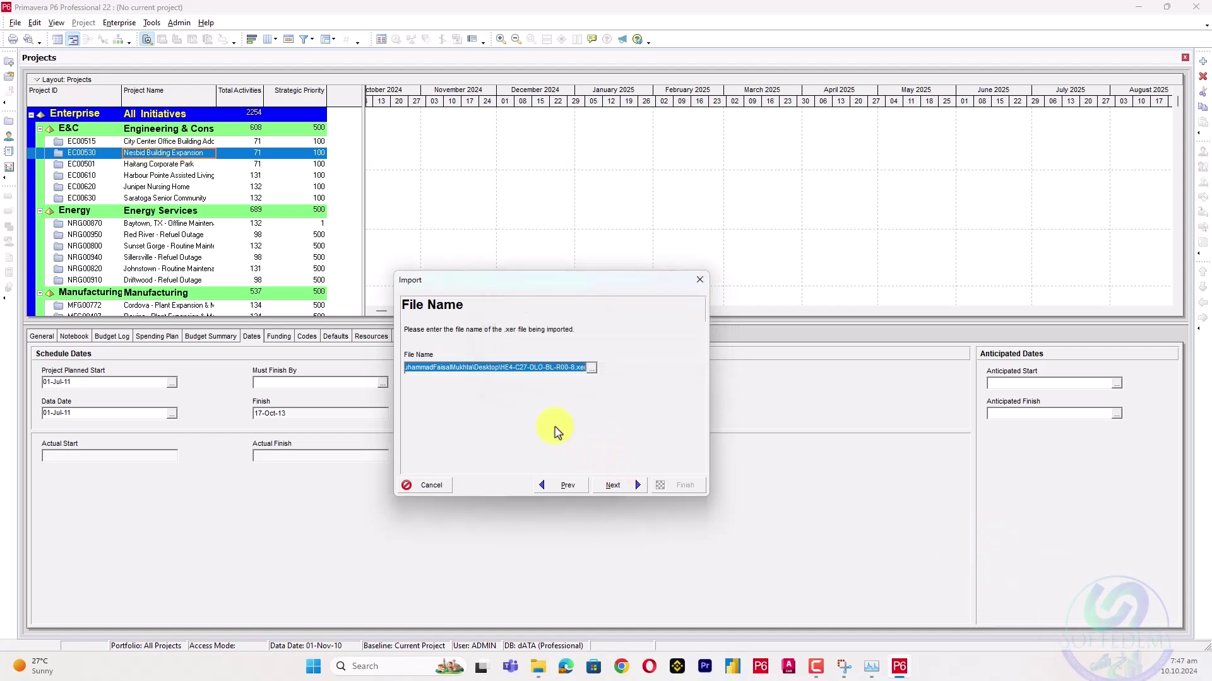
Step: Import it as a new project under Enterprise with the default configuration
left_click(636, 488)
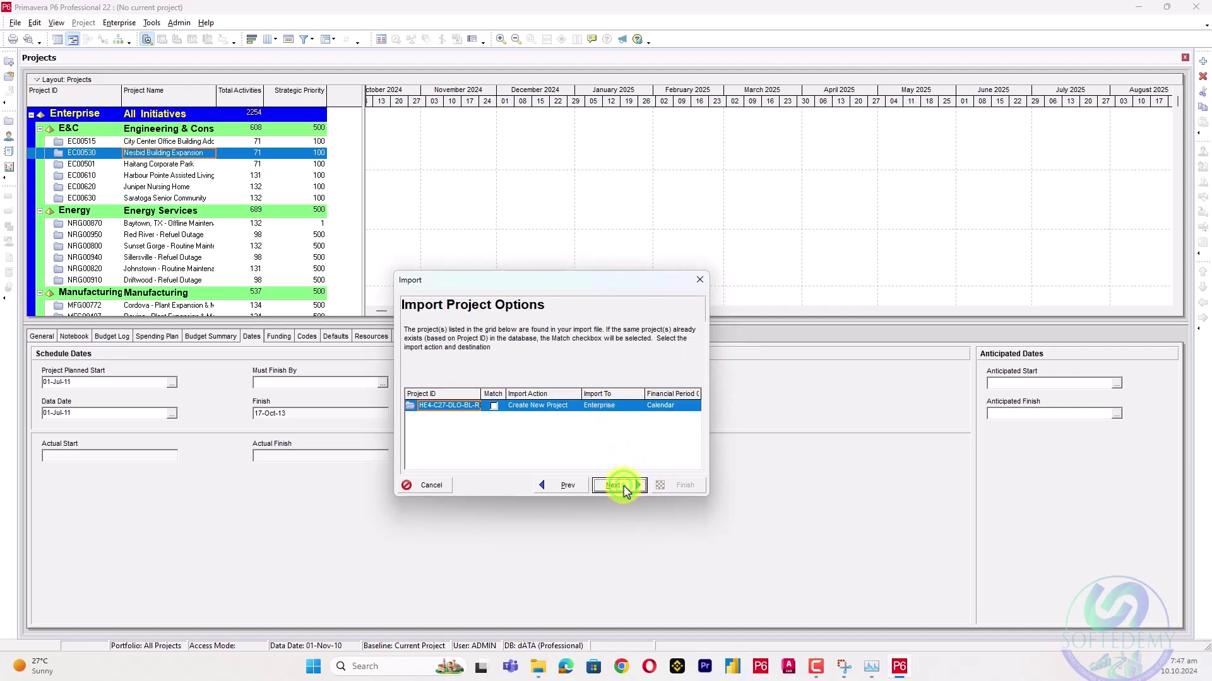
left_click(626, 492)
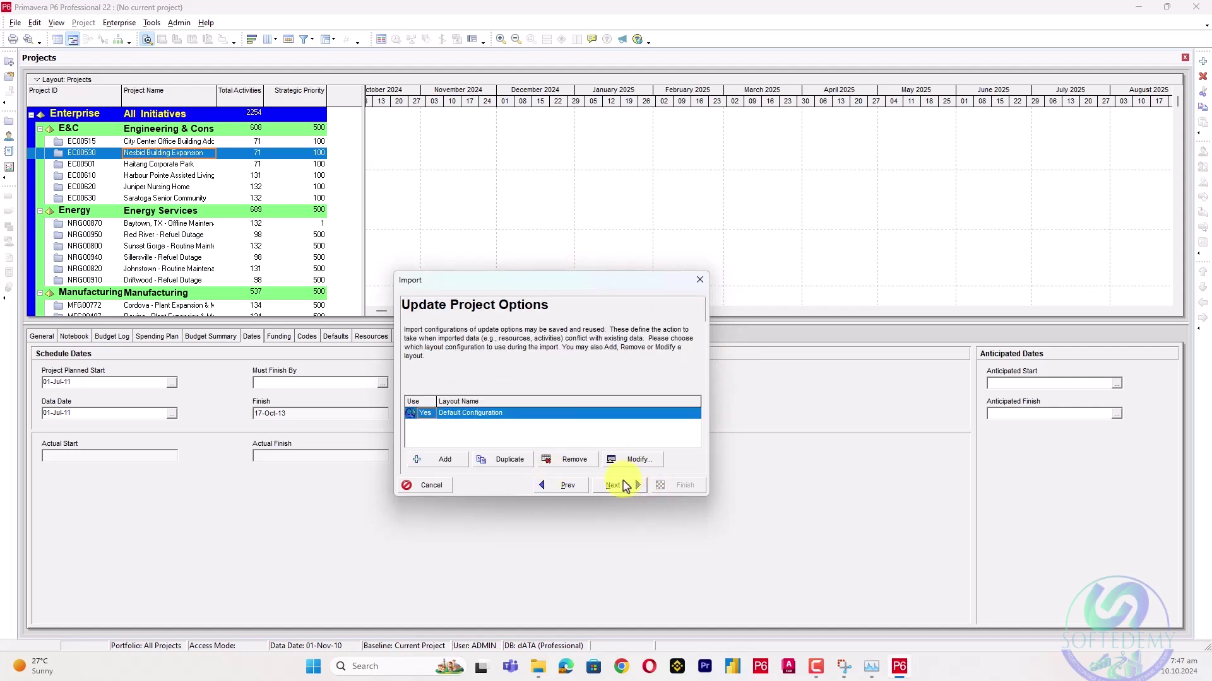
left_click(623, 490)
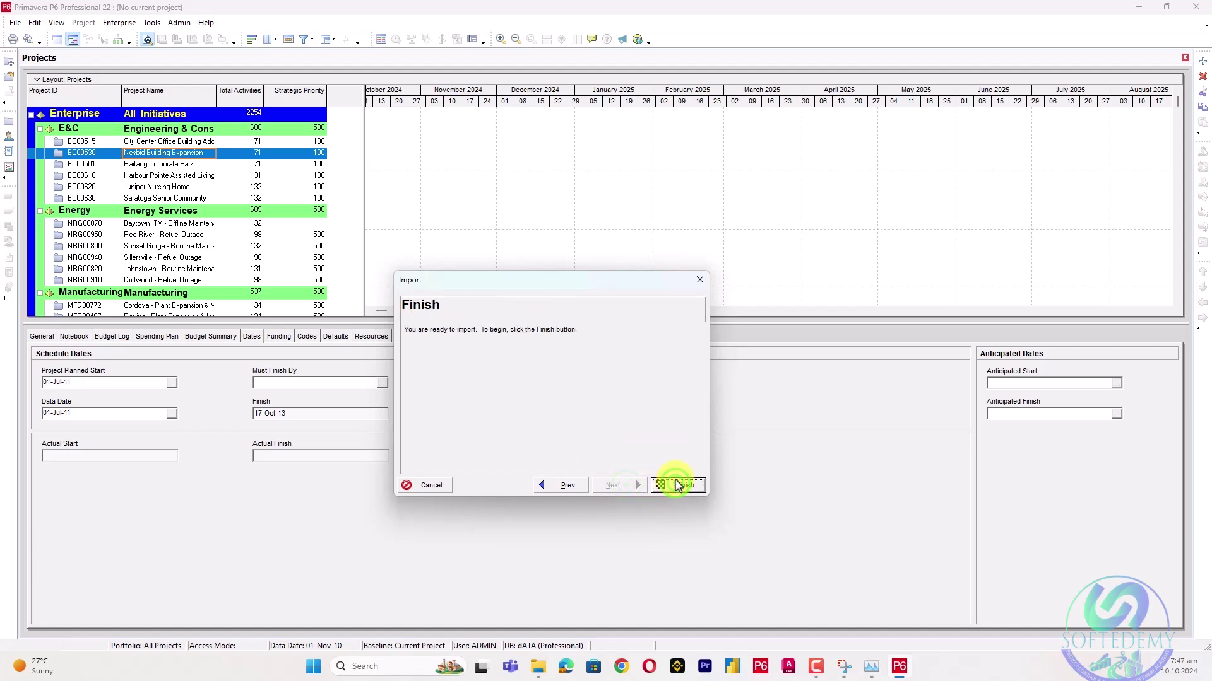
left_click(678, 486)
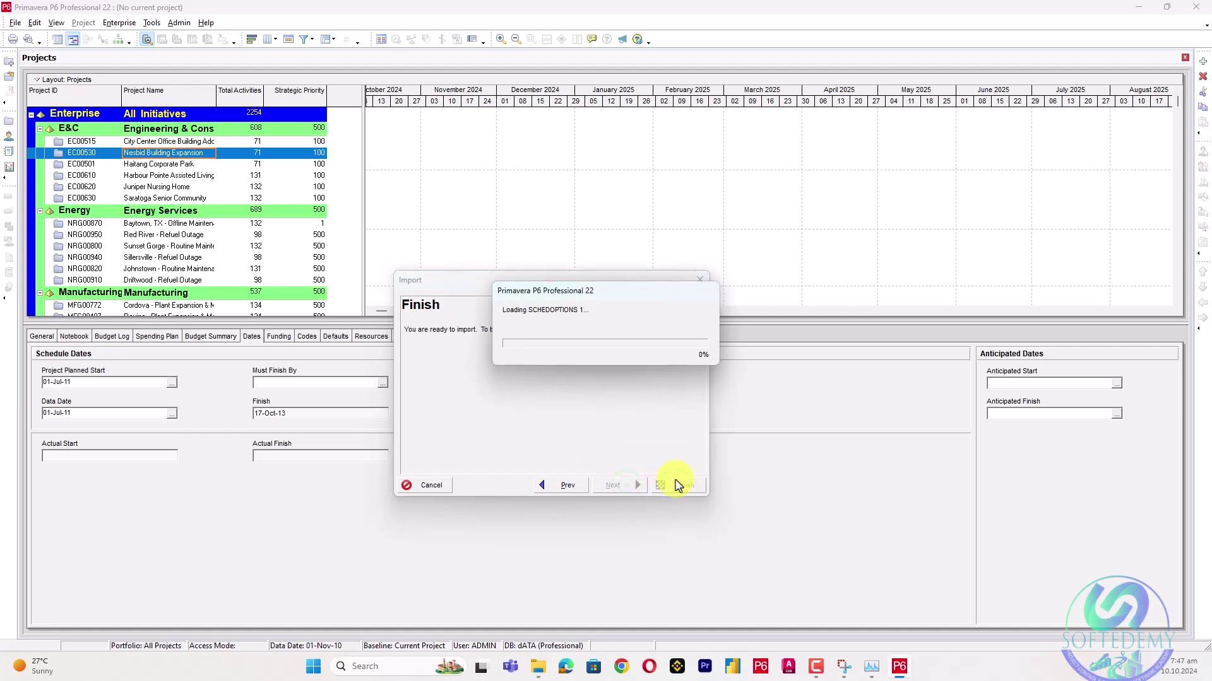